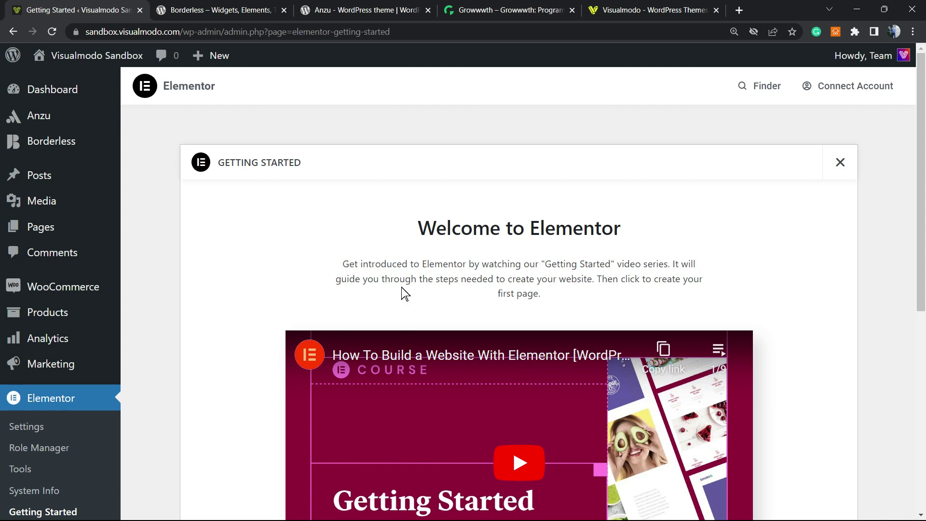
- Go to the live site's front page using Visit Site in the admin bar
{"action": "triple_click", "coordinate": [550, 223]}
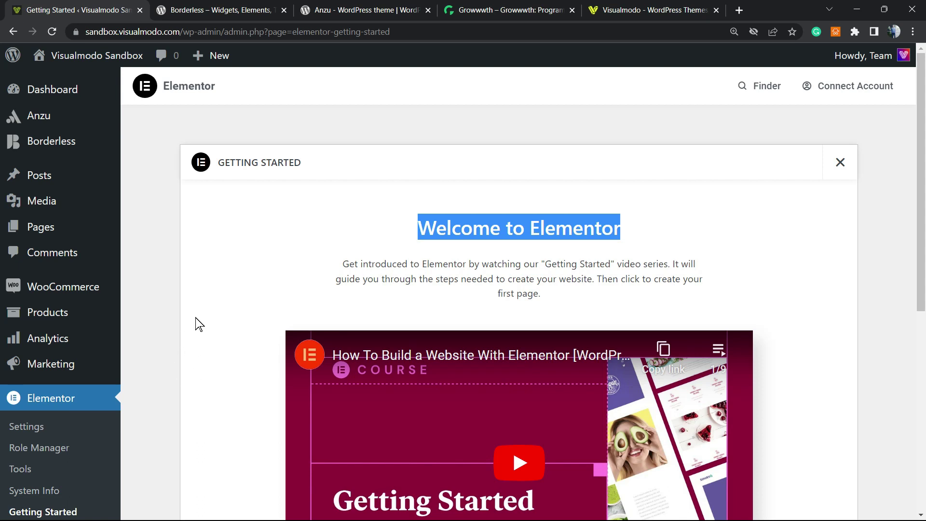
{"action": "mouse_move", "coordinate": [118, 58]}
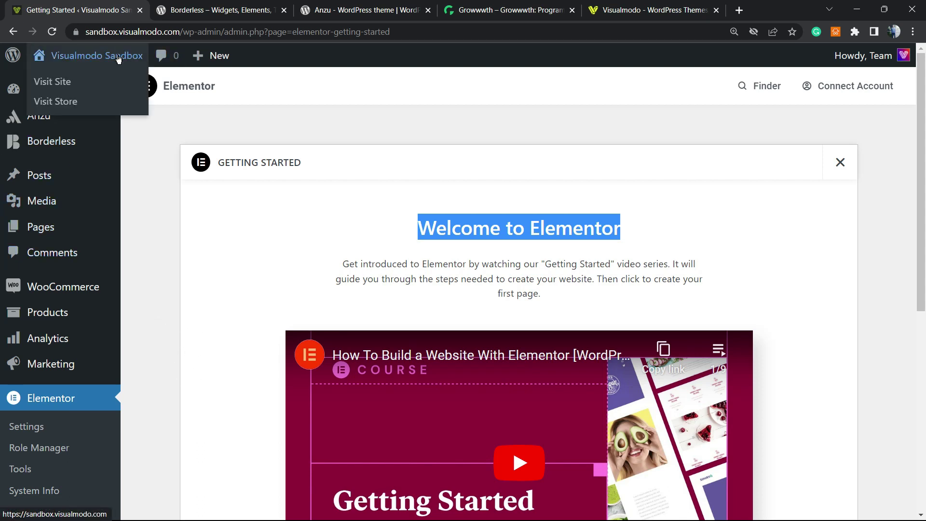
{"action": "left_click", "coordinate": [118, 78]}
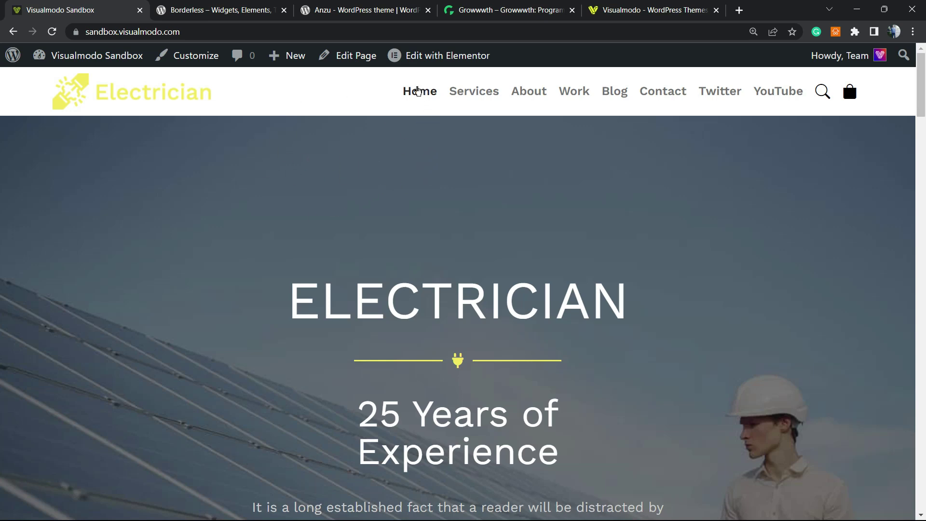
- Launch Edit with Elementor for the home page from the admin bar
{"action": "mouse_move", "coordinate": [425, 68]}
{"action": "left_click", "coordinate": [443, 60]}
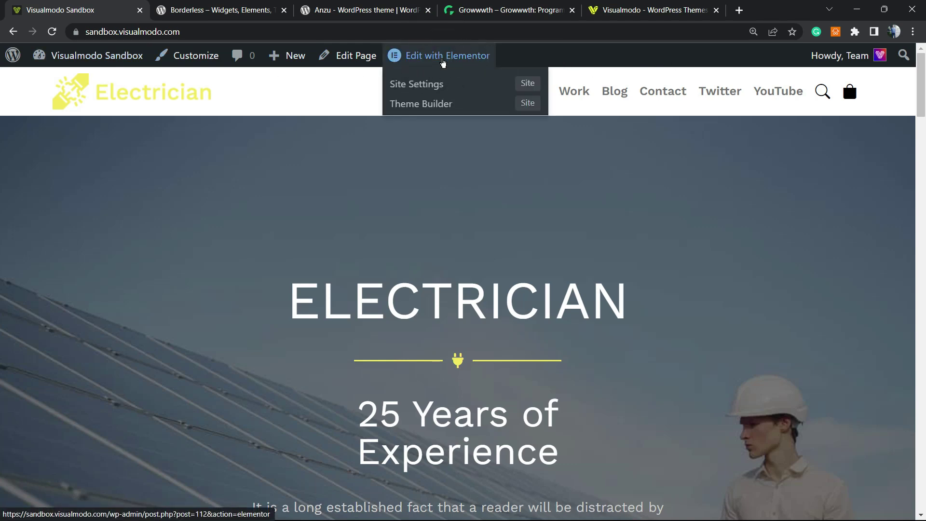
{"action": "left_click", "coordinate": [443, 61]}
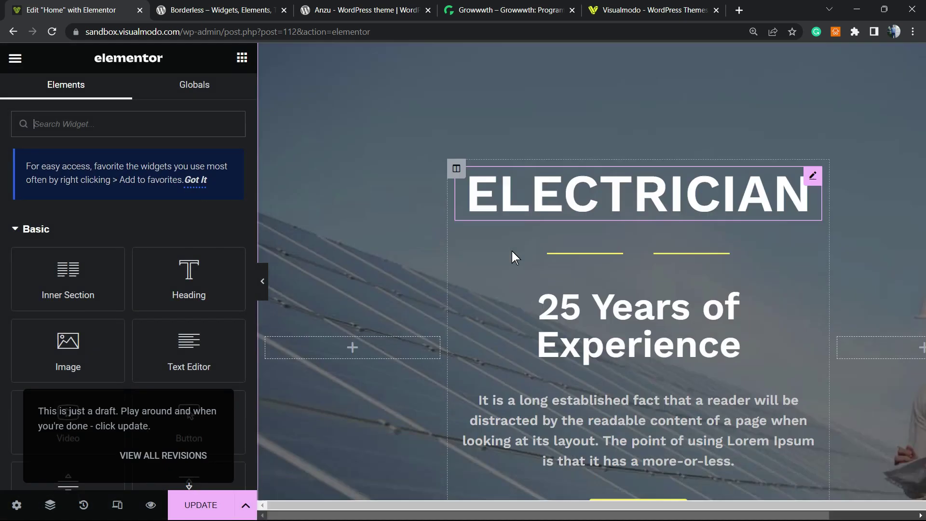
- Delete the 'This is an Alert' widget below the counters and return to the page top
{"action": "scroll", "coordinate": [523, 232], "scroll_direction": "down", "scroll_amount": 2}
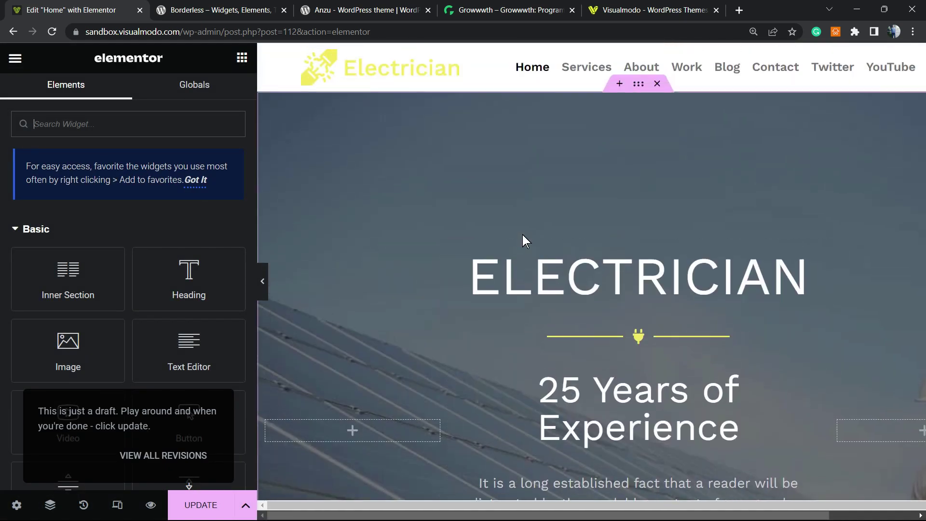
{"action": "scroll", "coordinate": [523, 236], "scroll_direction": "down", "scroll_amount": 10}
{"action": "scroll", "coordinate": [523, 242], "scroll_direction": "down", "scroll_amount": 15}
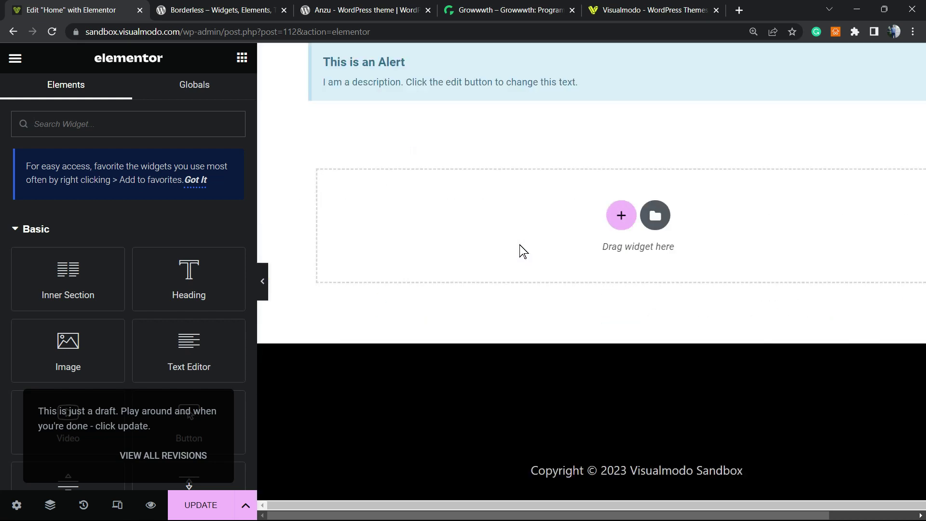
{"action": "scroll", "coordinate": [519, 250], "scroll_direction": "up", "scroll_amount": 7}
{"action": "scroll", "coordinate": [520, 251], "scroll_direction": "down", "scroll_amount": 5}
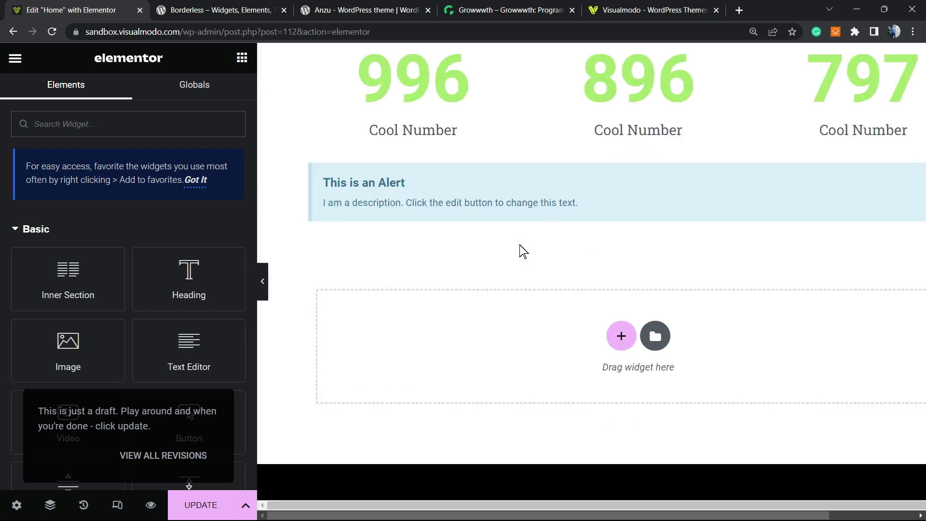
{"action": "right_click", "coordinate": [511, 203]}
{"action": "left_click", "coordinate": [568, 504]}
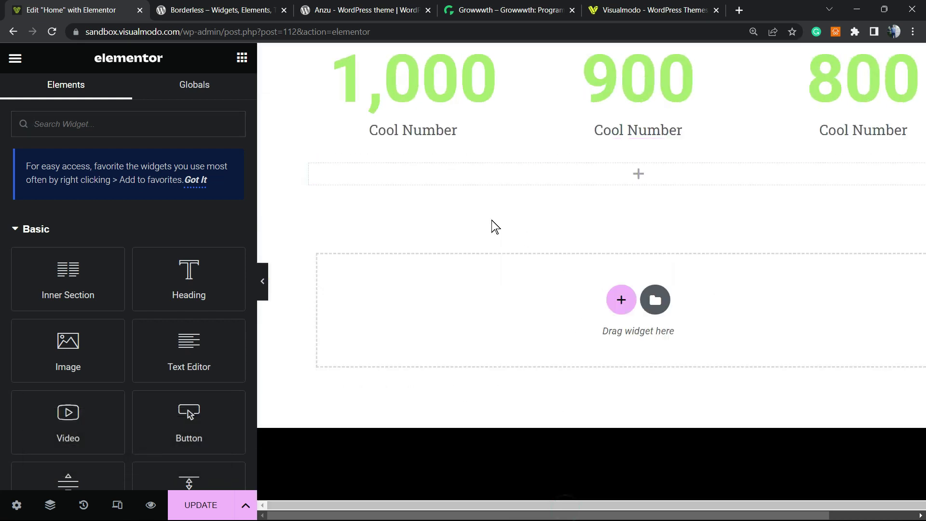
{"action": "scroll", "coordinate": [450, 244], "scroll_direction": "up", "scroll_amount": 10}
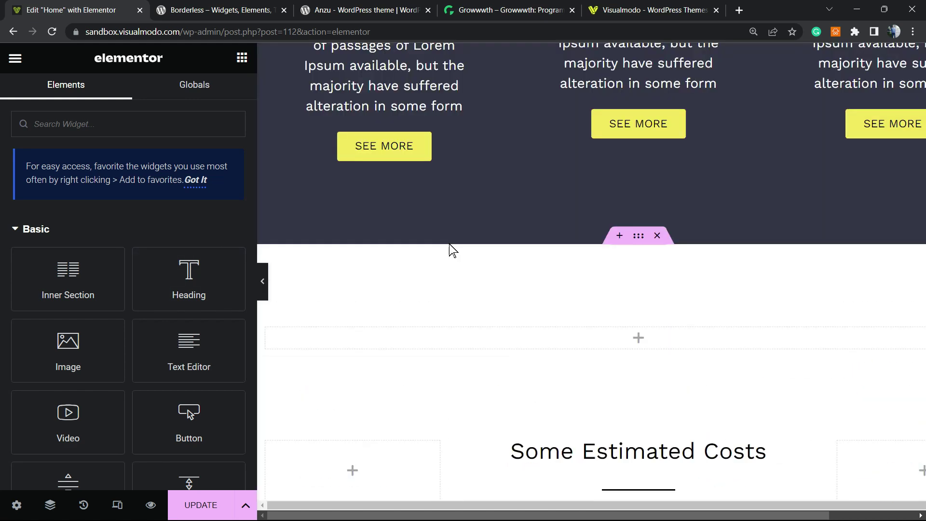
{"action": "scroll", "coordinate": [450, 241], "scroll_direction": "up", "scroll_amount": 6}
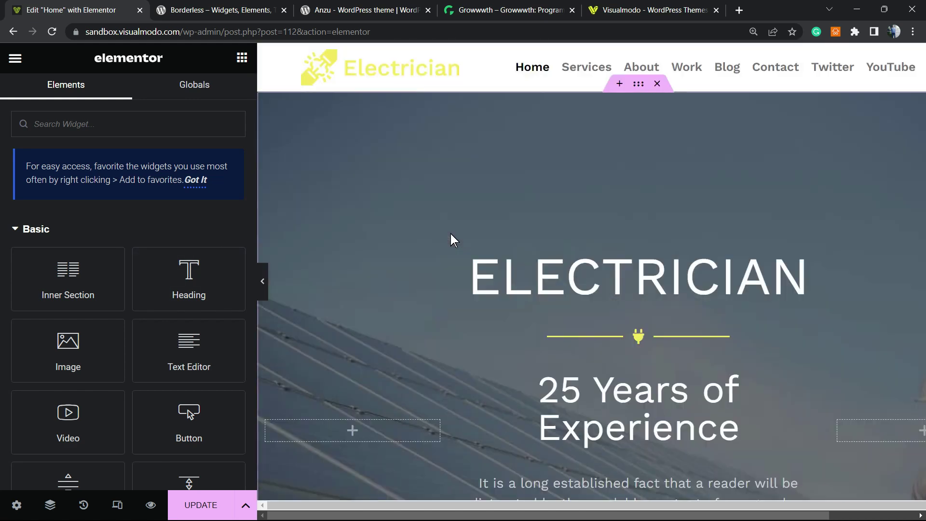
{"action": "left_click", "coordinate": [87, 121]}
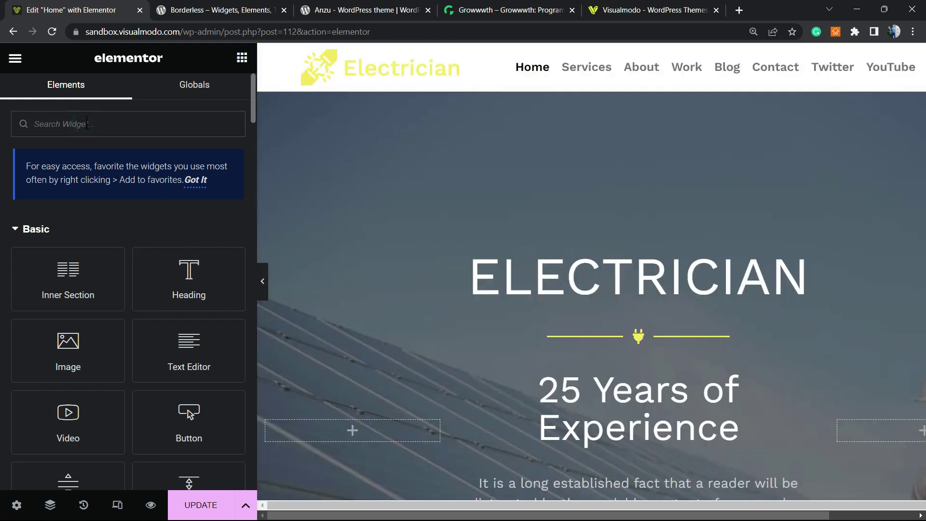
{"action": "type", "text": "al"}
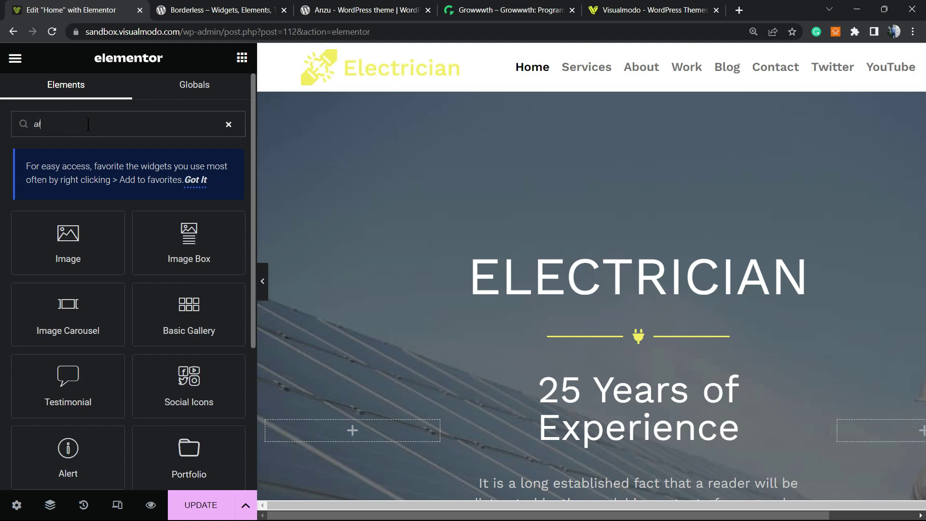
{"action": "scroll", "coordinate": [72, 414], "scroll_direction": "down", "scroll_amount": 4}
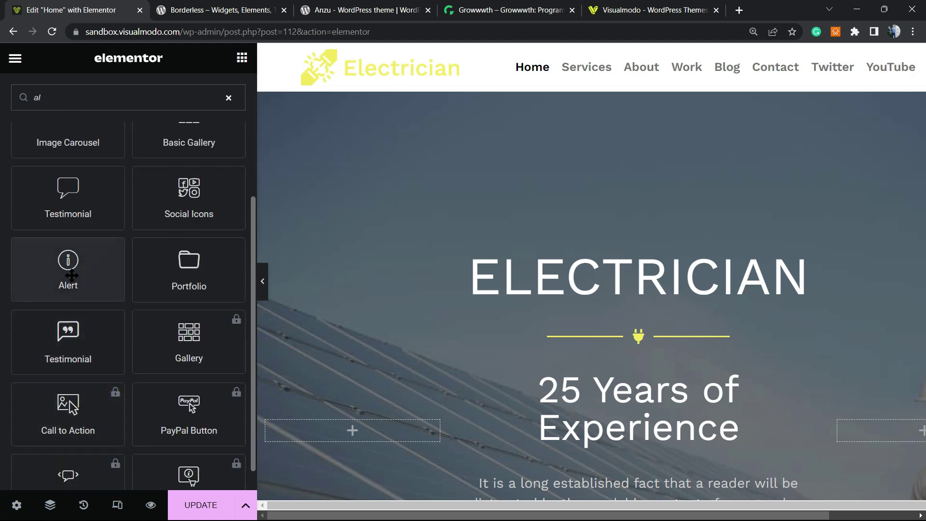
{"action": "left_click", "coordinate": [70, 274]}
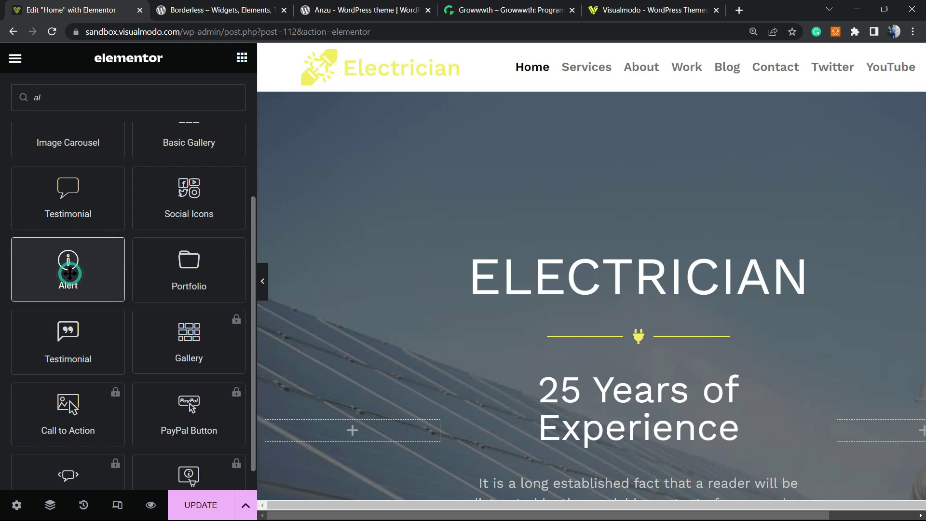
{"action": "left_click_drag", "start_coordinate": [70, 274], "coordinate": [629, 123]}
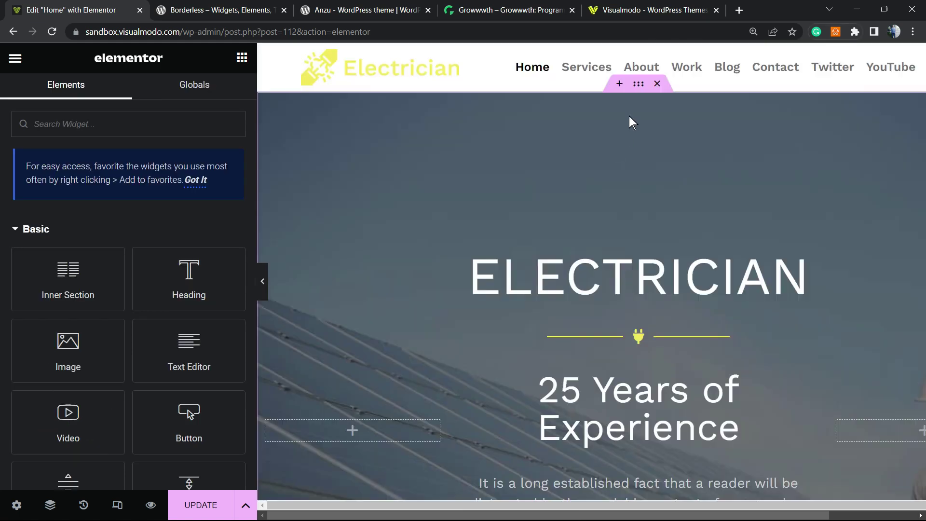
{"action": "left_click", "coordinate": [621, 85]}
- Insert a single-column section at the top of the page, then go back to the widget list
{"action": "left_click", "coordinate": [616, 158]}
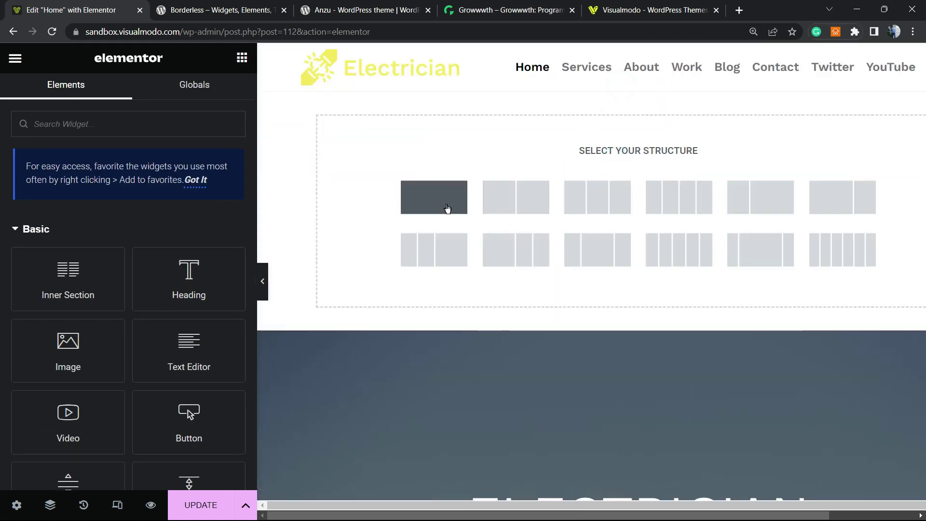
{"action": "left_click", "coordinate": [434, 196]}
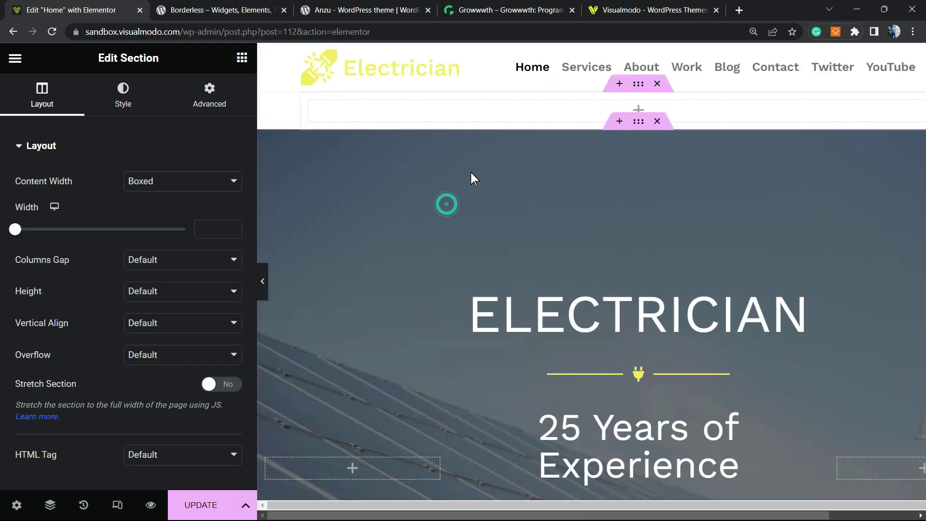
{"action": "left_click", "coordinate": [9, 67]}
{"action": "left_click", "coordinate": [13, 60]}
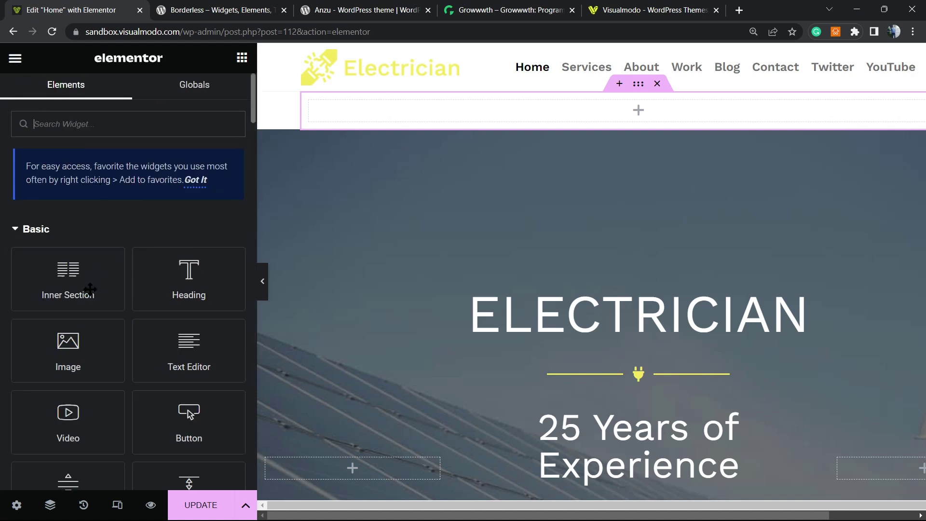
{"action": "scroll", "coordinate": [77, 381], "scroll_direction": "down", "scroll_amount": 4}
{"action": "scroll", "coordinate": [128, 325], "scroll_direction": "up", "scroll_amount": 4}
{"action": "scroll", "coordinate": [155, 324], "scroll_direction": "down", "scroll_amount": 8}
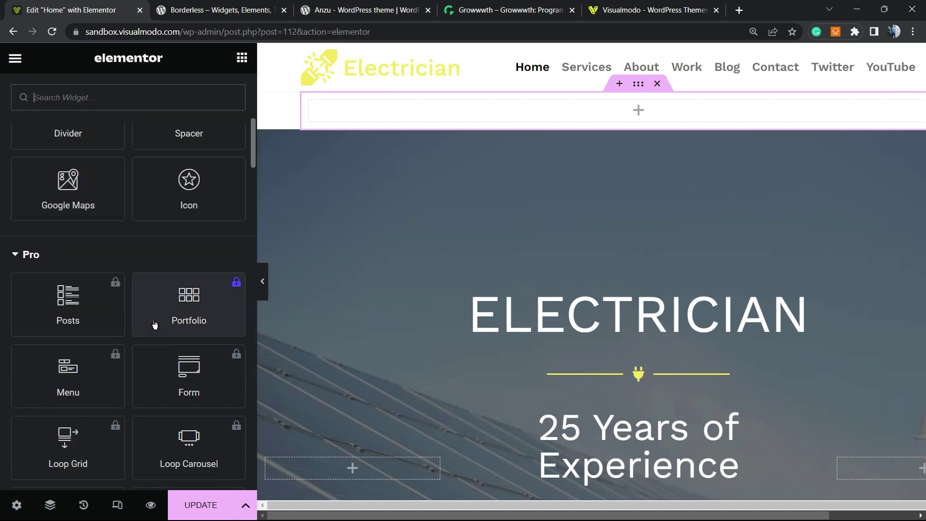
{"action": "scroll", "coordinate": [145, 217], "scroll_direction": "up", "scroll_amount": 8}
- Search widgets for 'ale' and drag the Alert widget into the empty top section
{"action": "type", "text": "al"}
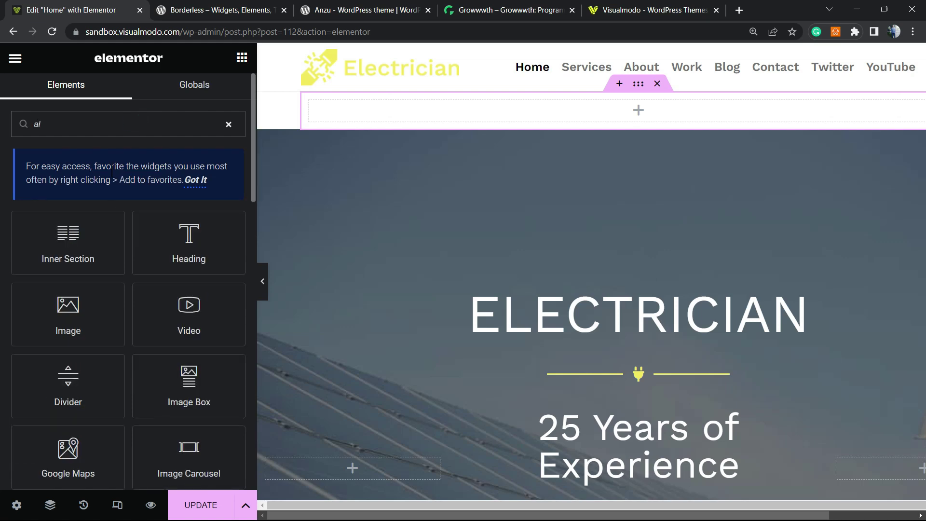
{"action": "scroll", "coordinate": [97, 314], "scroll_direction": "down", "scroll_amount": 4}
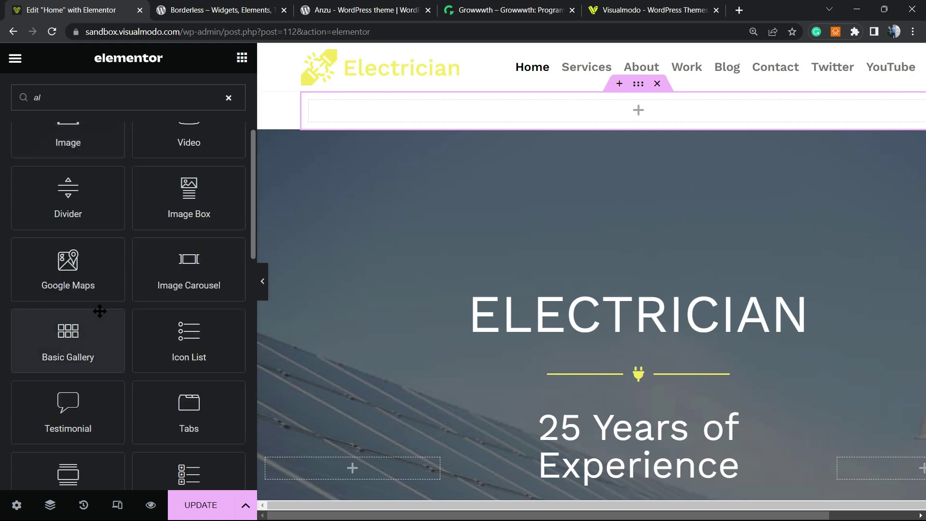
{"action": "scroll", "coordinate": [103, 308], "scroll_direction": "down", "scroll_amount": 4}
{"action": "scroll", "coordinate": [160, 343], "scroll_direction": "down", "scroll_amount": 4}
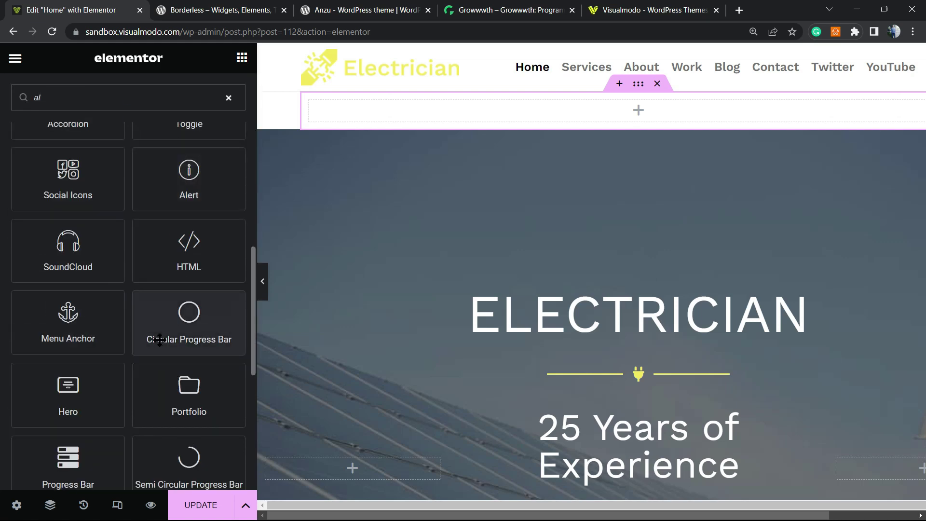
{"action": "type", "text": "e"}
{"action": "scroll", "coordinate": [161, 328], "scroll_direction": "up", "scroll_amount": 7}
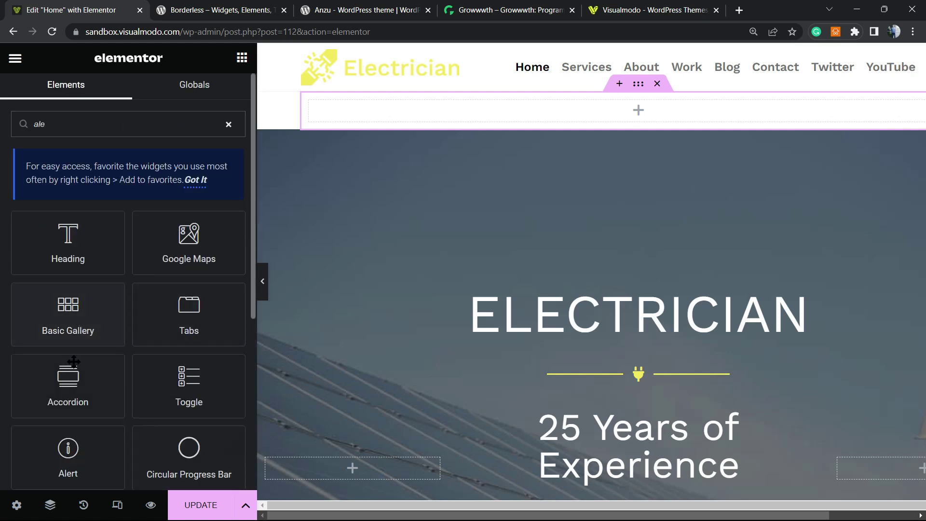
{"action": "scroll", "coordinate": [74, 366], "scroll_direction": "down", "scroll_amount": 4}
{"action": "scroll", "coordinate": [74, 366], "scroll_direction": "up", "scroll_amount": 4}
{"action": "left_click_drag", "start_coordinate": [68, 456], "coordinate": [531, 106]}
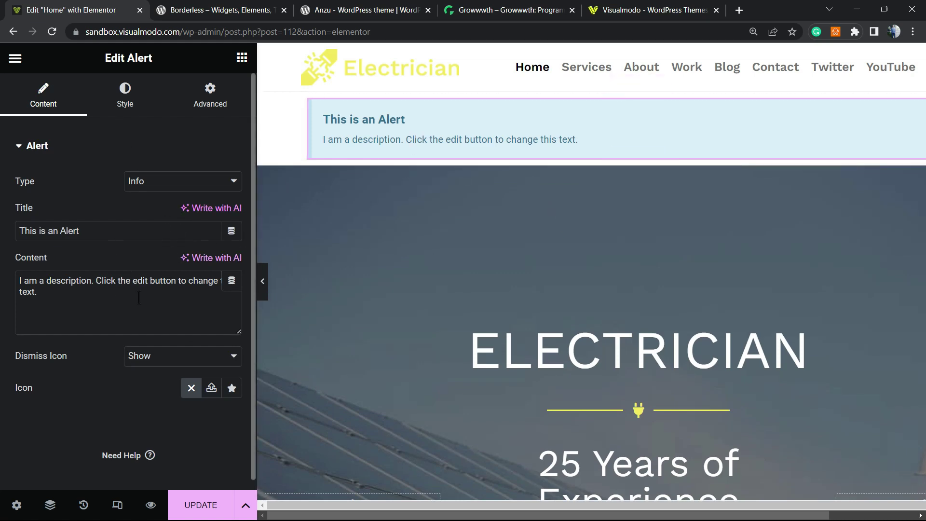
{"action": "left_click", "coordinate": [157, 181]}
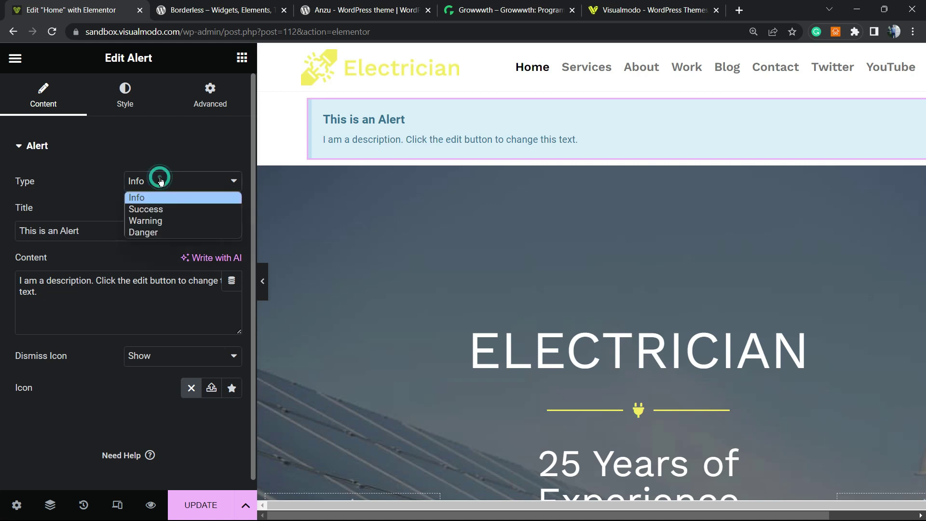
{"action": "left_click", "coordinate": [171, 205]}
{"action": "left_click", "coordinate": [181, 187]}
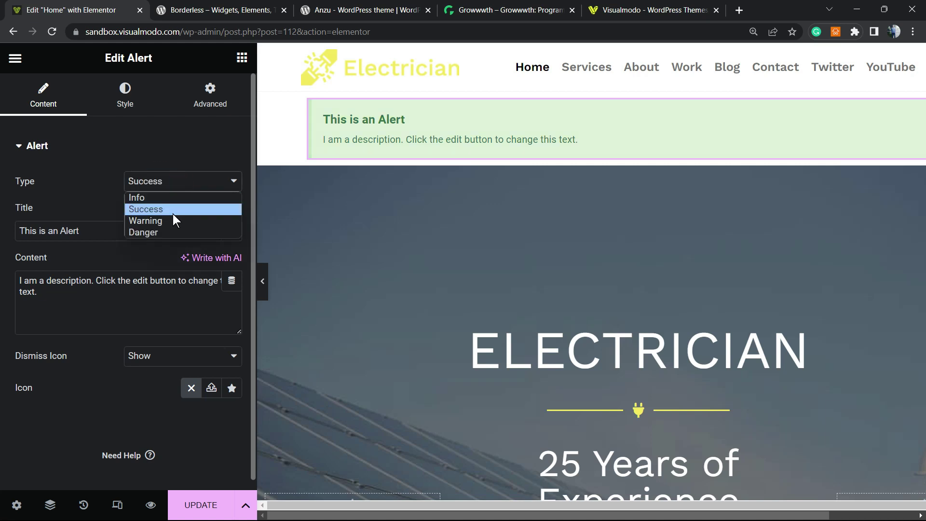
{"action": "left_click", "coordinate": [176, 217]}
{"action": "left_click", "coordinate": [175, 184]}
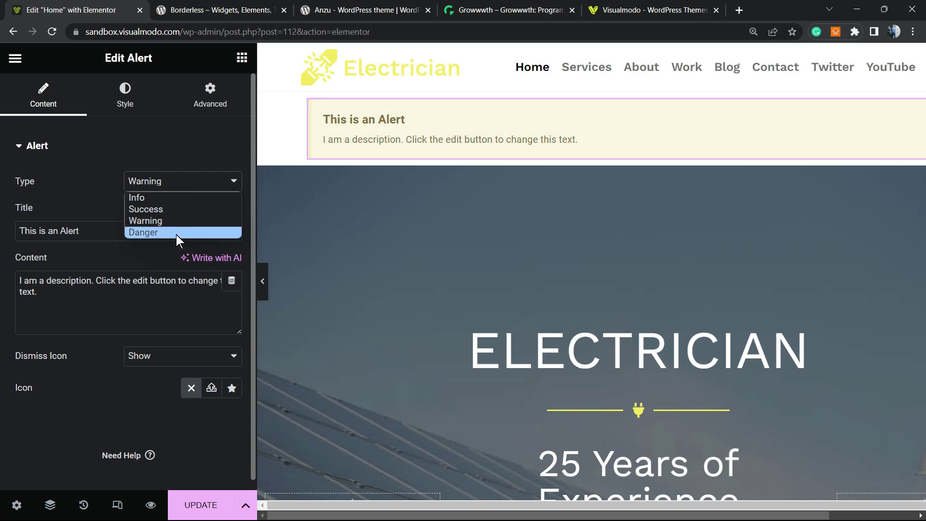
{"action": "left_click", "coordinate": [175, 235]}
{"action": "left_click", "coordinate": [185, 183]}
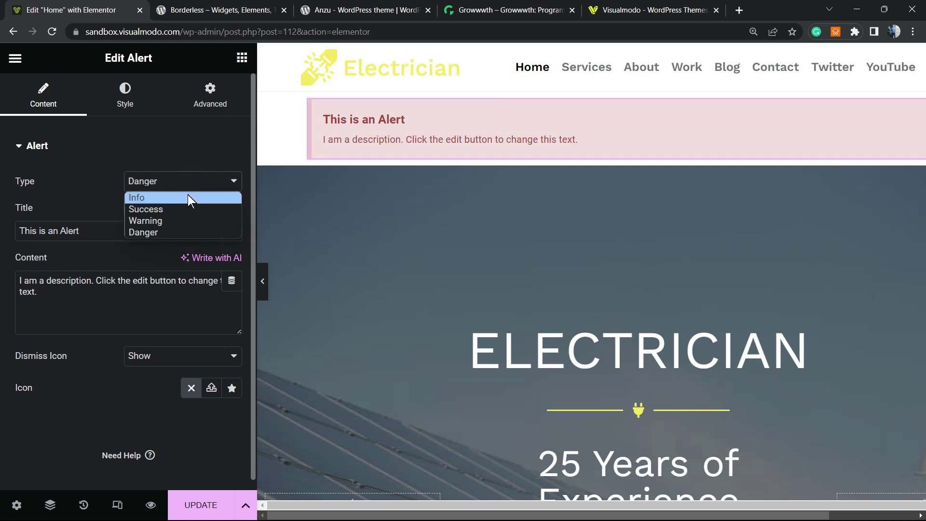
{"action": "left_click", "coordinate": [187, 197]}
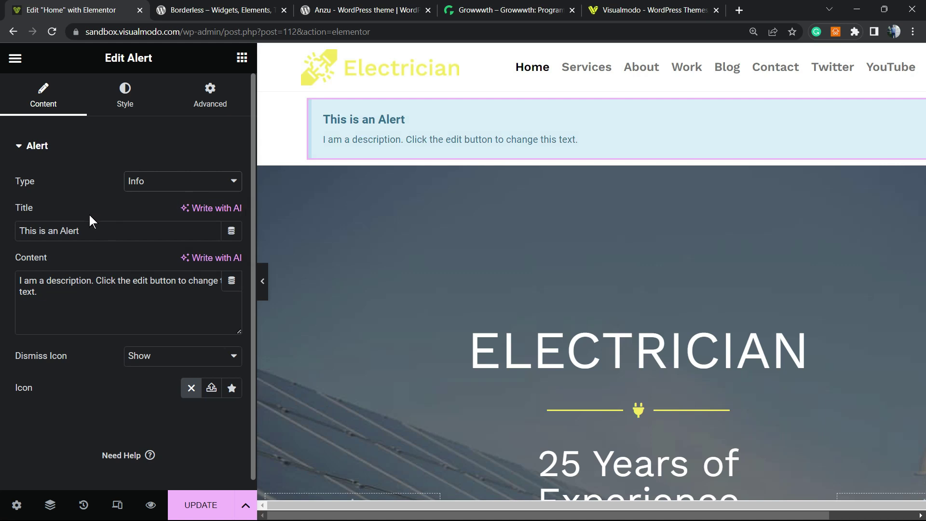
{"action": "triple_click", "coordinate": [110, 224]}
{"action": "triple_click", "coordinate": [109, 294]}
{"action": "left_click", "coordinate": [158, 369]}
{"action": "left_click", "coordinate": [158, 362]}
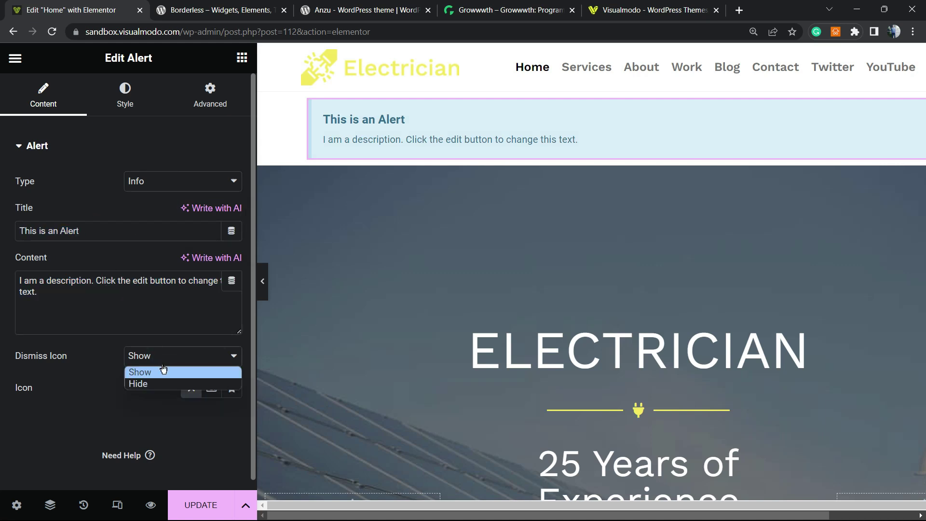
{"action": "key", "text": "ctrl+minus"}
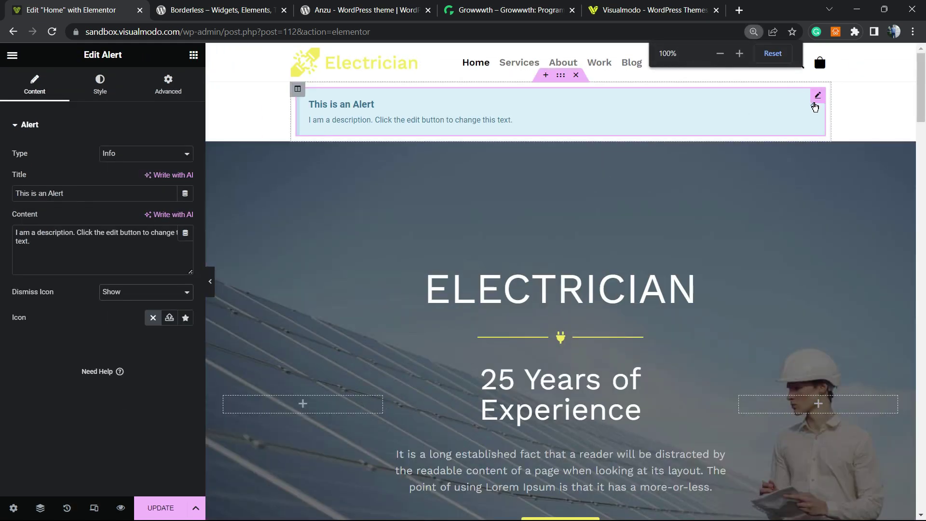
{"action": "left_click", "coordinate": [151, 293]}
{"action": "left_click", "coordinate": [154, 314]}
{"action": "left_click", "coordinate": [151, 294]}
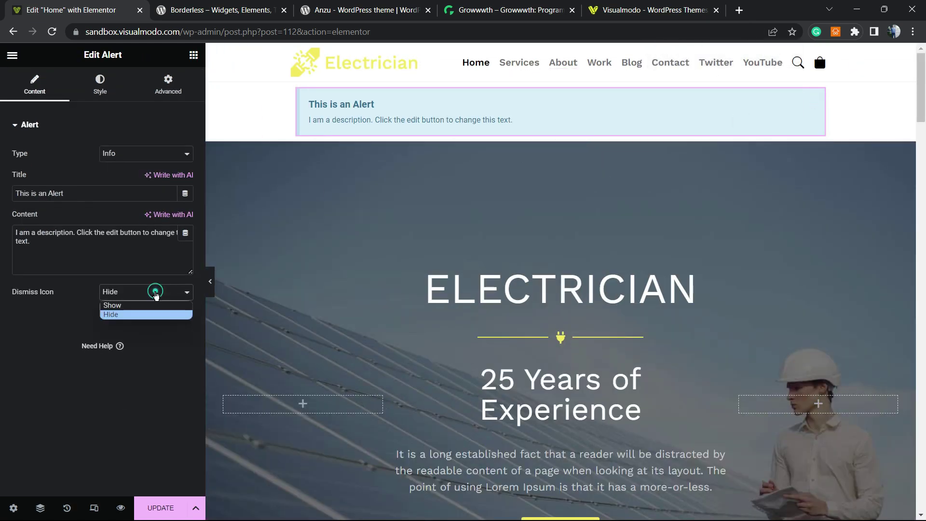
{"action": "left_click", "coordinate": [151, 306]}
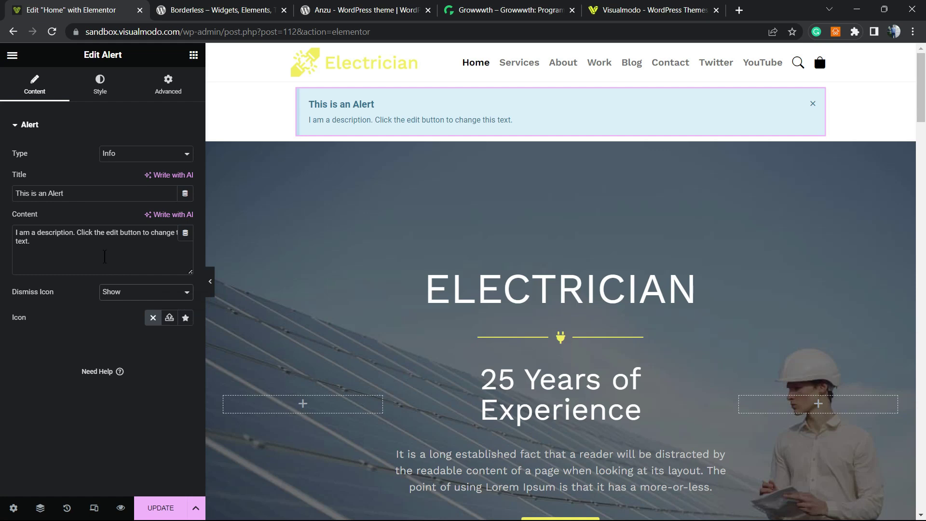
{"action": "key", "text": "ctrl+plus"}
- Set the alert's background colour to light grey in its Style settings
{"action": "left_click", "coordinate": [112, 90]}
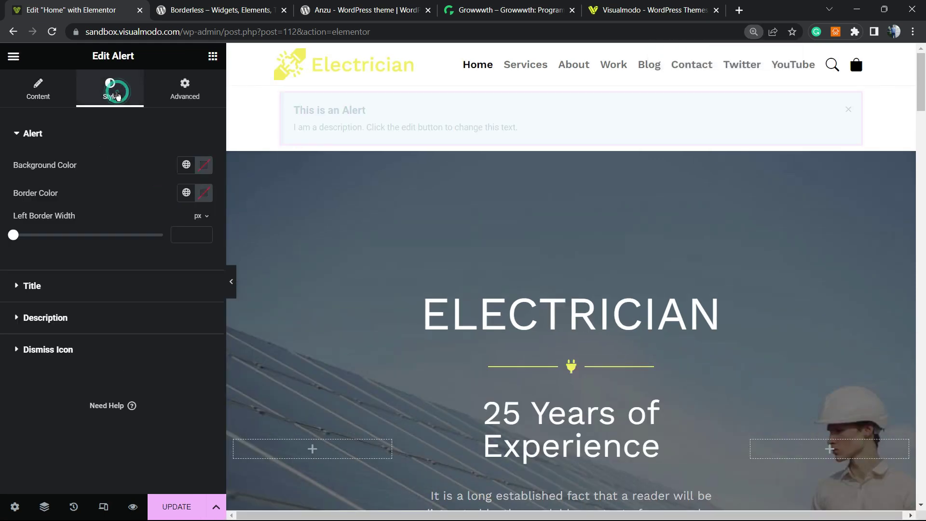
{"action": "mouse_move", "coordinate": [14, 235]}
{"action": "left_mouse_down"}
{"action": "mouse_move", "coordinate": [205, 229]}
{"action": "mouse_move", "coordinate": [53, 235]}
{"action": "mouse_move", "coordinate": [233, 241]}
{"action": "mouse_move", "coordinate": [2, 238]}
{"action": "left_mouse_up"}
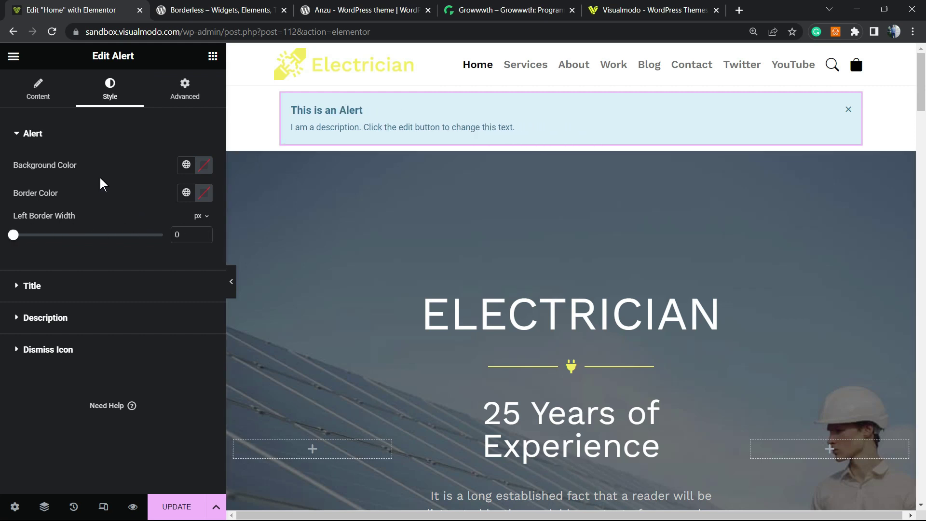
{"action": "left_click", "coordinate": [203, 165]}
{"action": "left_click_drag", "start_coordinate": [174, 249], "coordinate": [127, 234]}
{"action": "left_click", "coordinate": [129, 149]}
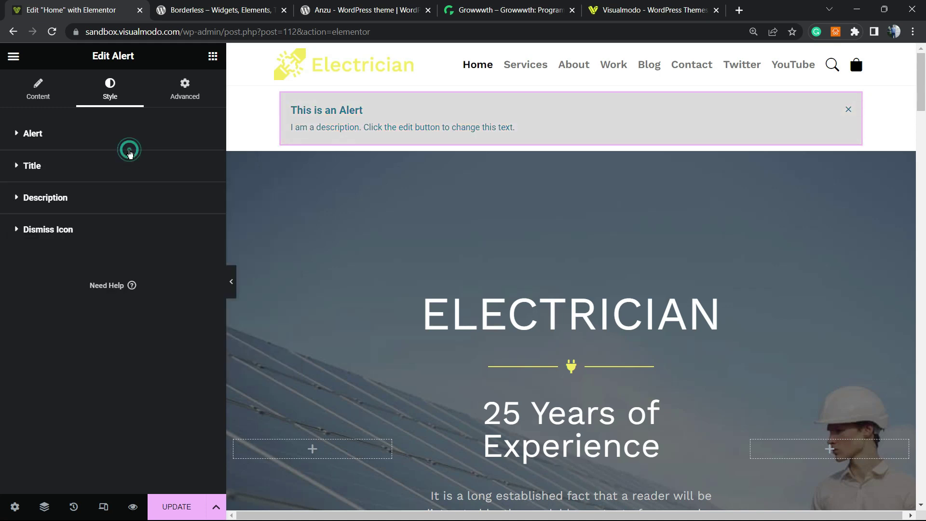
{"action": "left_click", "coordinate": [66, 142]}
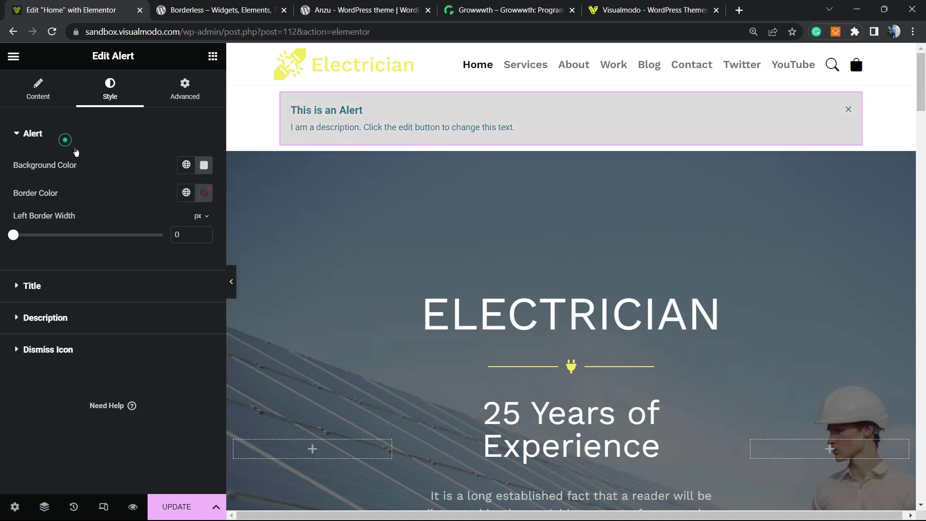
{"action": "left_click", "coordinate": [77, 142]}
- Enlarge the alert title's typography size to 73 px
{"action": "left_click", "coordinate": [51, 174]}
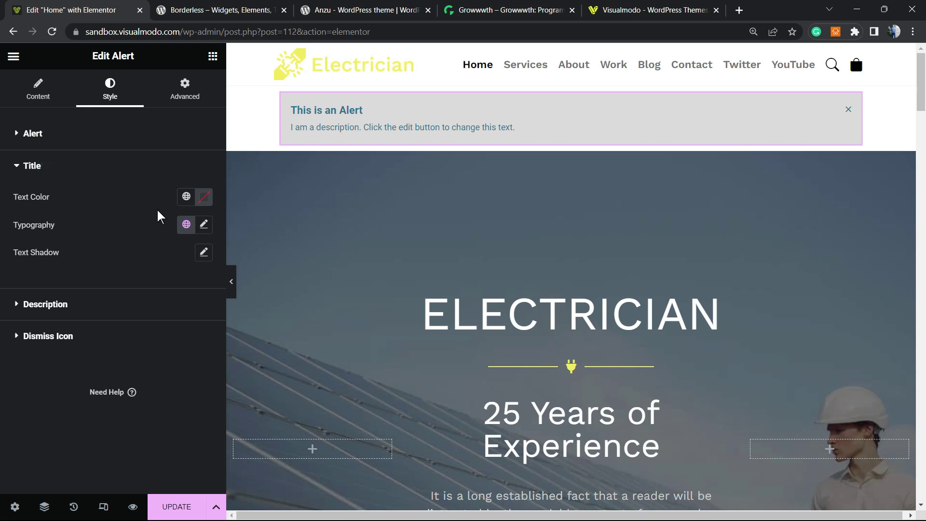
{"action": "left_click", "coordinate": [203, 225]}
{"action": "left_click_drag", "start_coordinate": [24, 328], "coordinate": [57, 328]}
{"action": "left_click", "coordinate": [103, 219]}
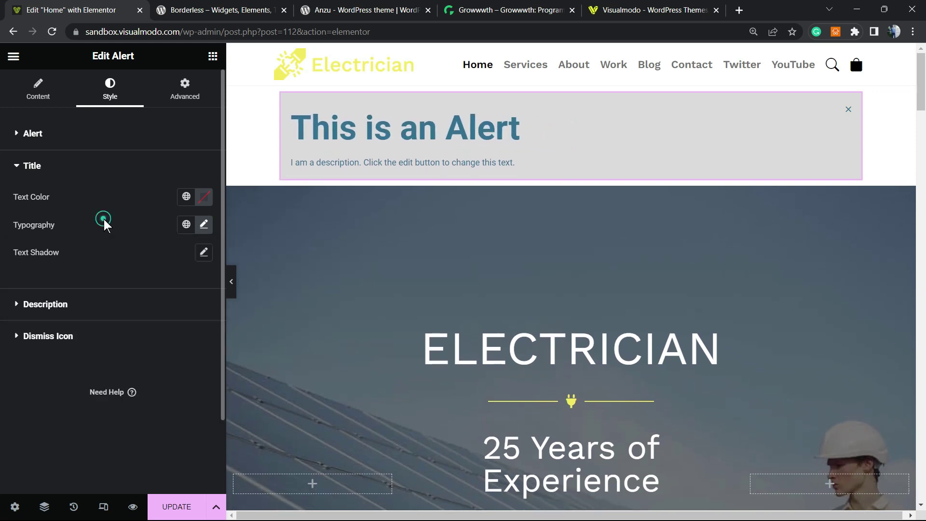
{"action": "left_click", "coordinate": [85, 311]}
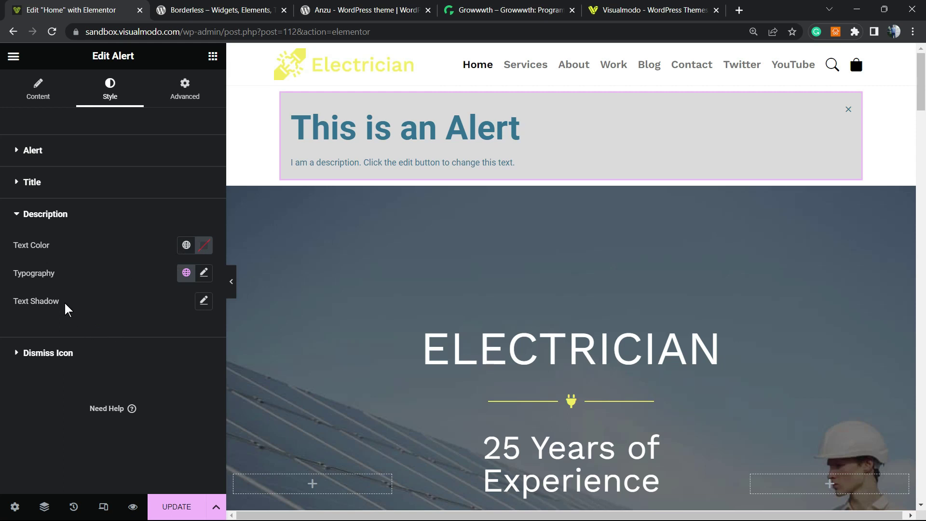
{"action": "left_click", "coordinate": [91, 352]}
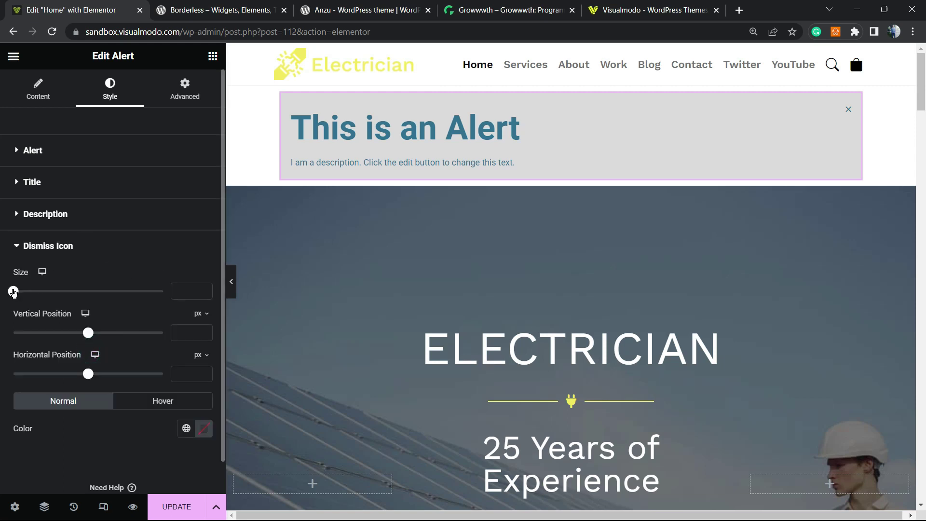
- Set the dismiss icon size to 51 and review its Normal and Hover states
{"action": "left_click_drag", "start_coordinate": [14, 291], "coordinate": [91, 295]}
{"action": "left_click", "coordinate": [148, 403]}
{"action": "left_click", "coordinate": [66, 401]}
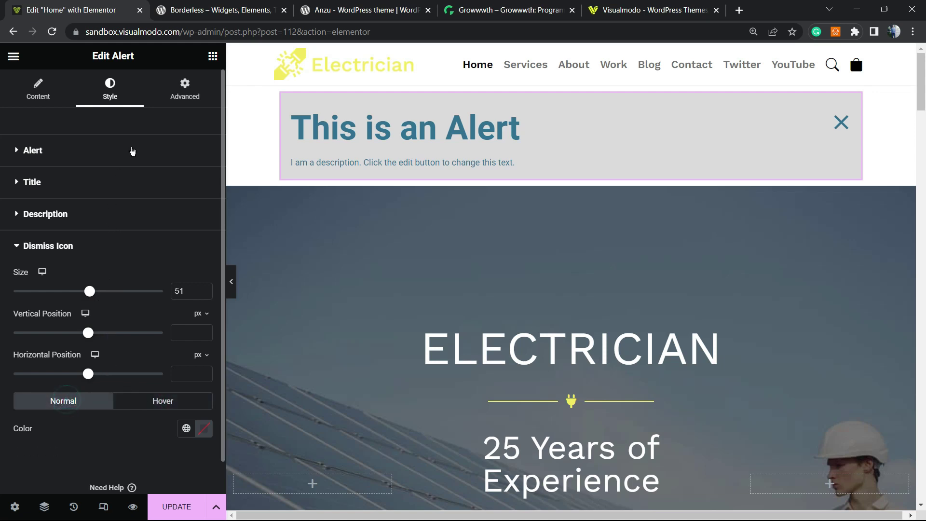
{"action": "left_click", "coordinate": [176, 94]}
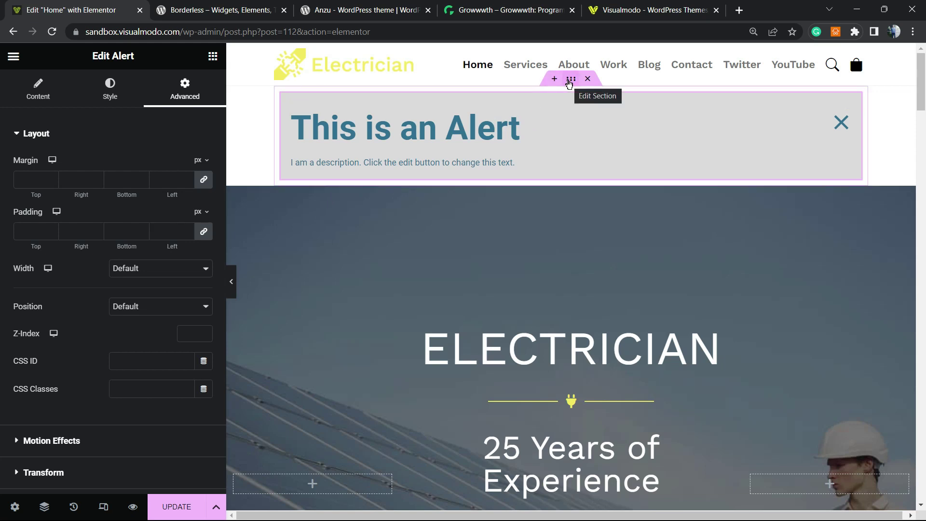
- Select the alert's section and set its content width to Full Width
{"action": "left_click", "coordinate": [570, 80]}
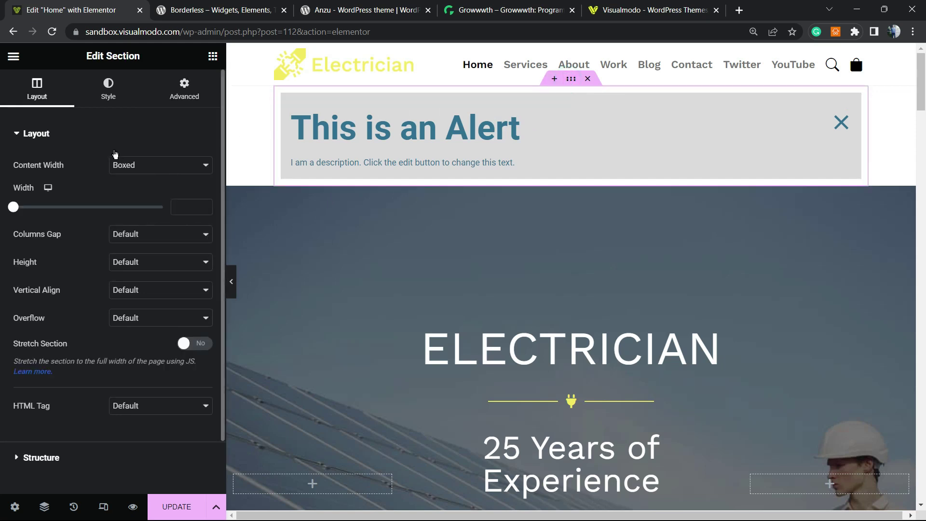
{"action": "left_click", "coordinate": [137, 165]}
{"action": "left_click", "coordinate": [169, 190]}
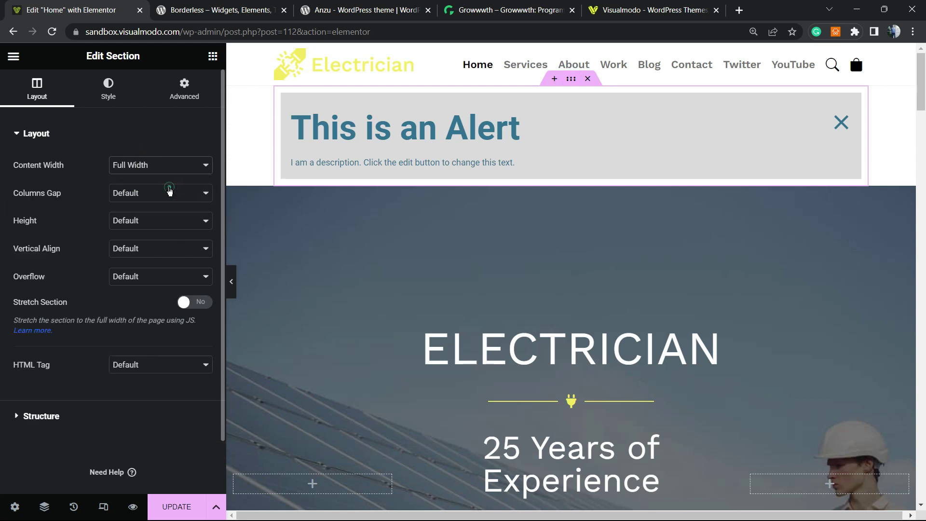
{"action": "left_click", "coordinate": [107, 95]}
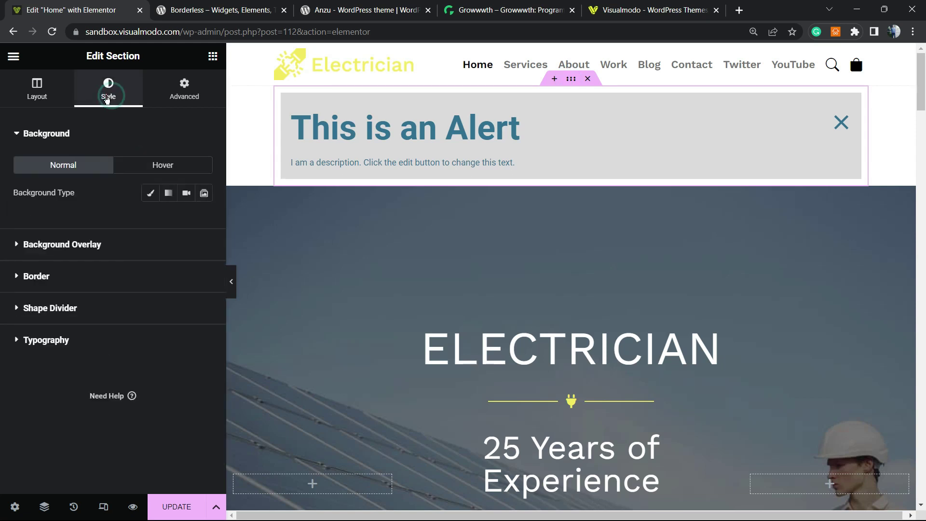
{"action": "left_click", "coordinate": [67, 94]}
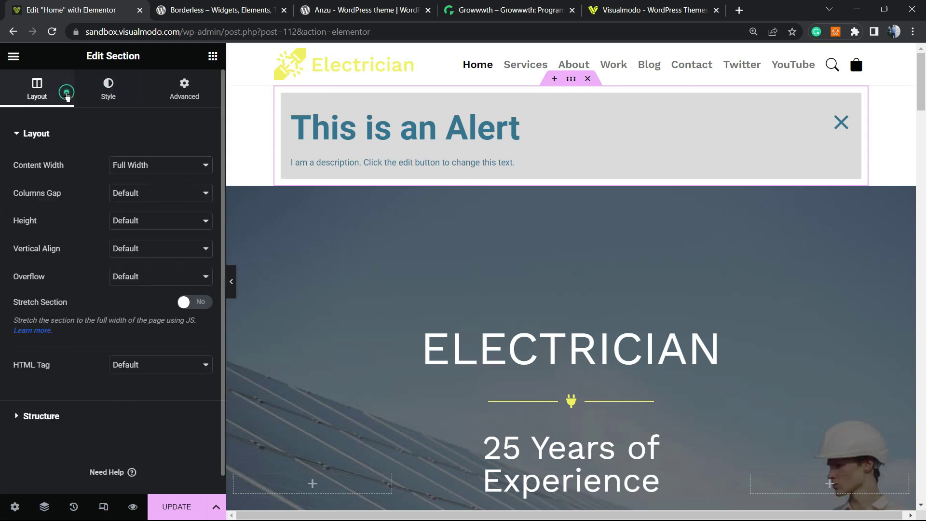
- Zoom the browser to 90% and leave Stretch Section turned off
{"action": "triple_click", "coordinate": [36, 297]}
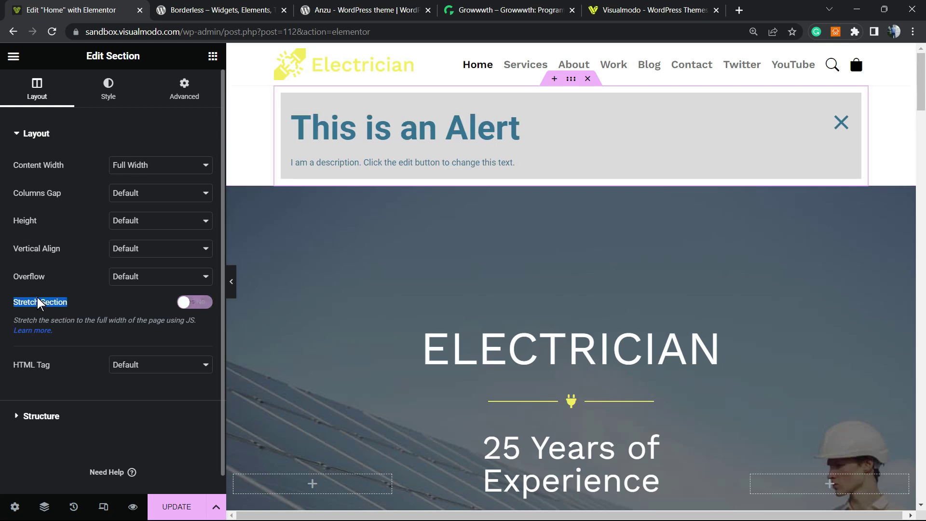
{"action": "key", "text": "ctrl+minus"}
{"action": "key", "text": "ctrl+minus"}
{"action": "left_click", "coordinate": [387, 207]}
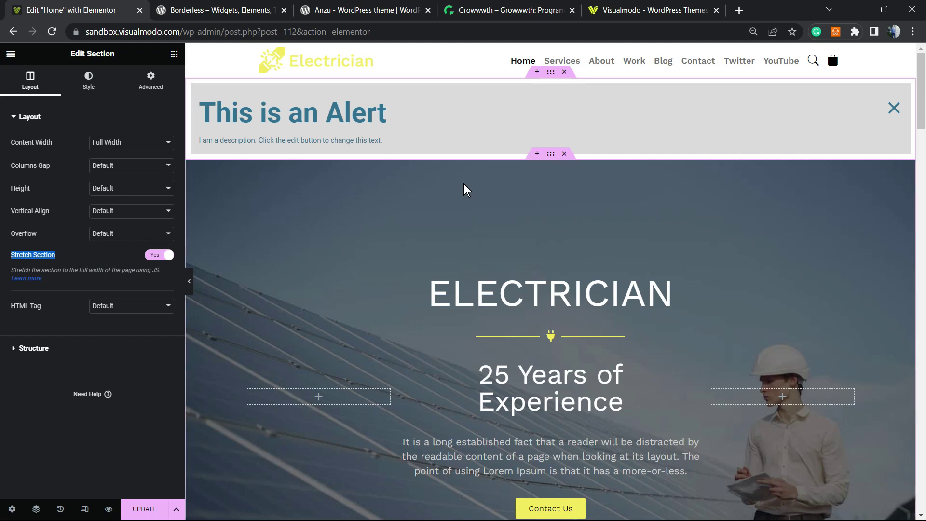
{"action": "left_click", "coordinate": [162, 255]}
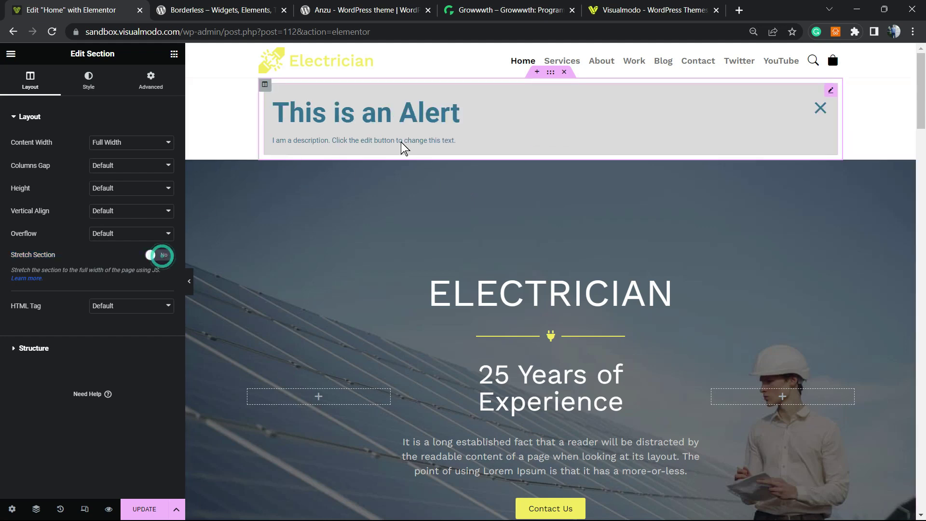
{"action": "left_click", "coordinate": [160, 256]}
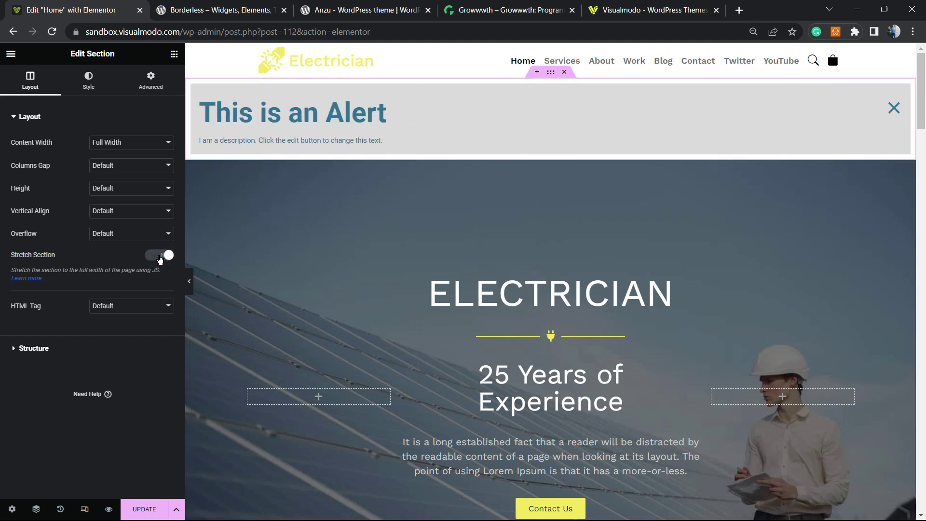
{"action": "left_click", "coordinate": [164, 254]}
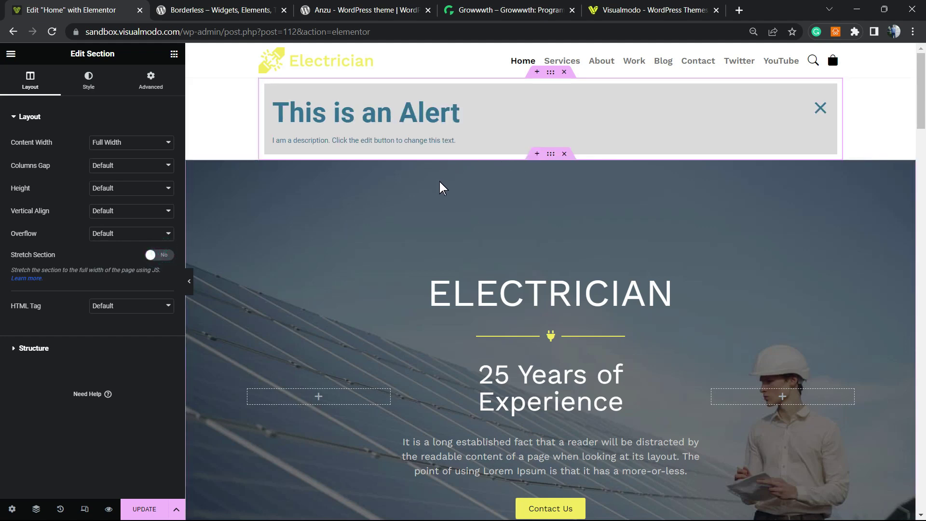
{"action": "scroll", "coordinate": [439, 181], "scroll_direction": "down", "scroll_amount": 3}
- Save the Home page changes with Update
{"action": "scroll", "coordinate": [438, 181], "scroll_direction": "up", "scroll_amount": 3}
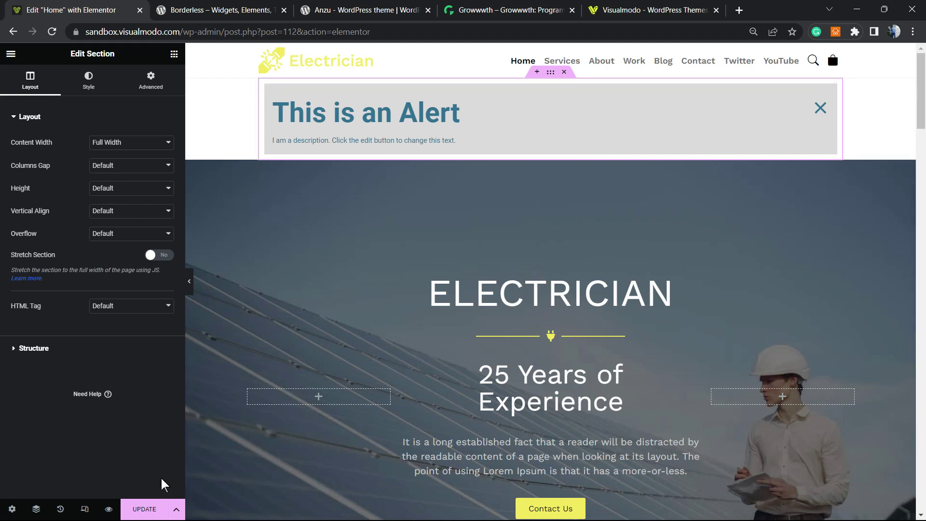
{"action": "left_click", "coordinate": [147, 509]}
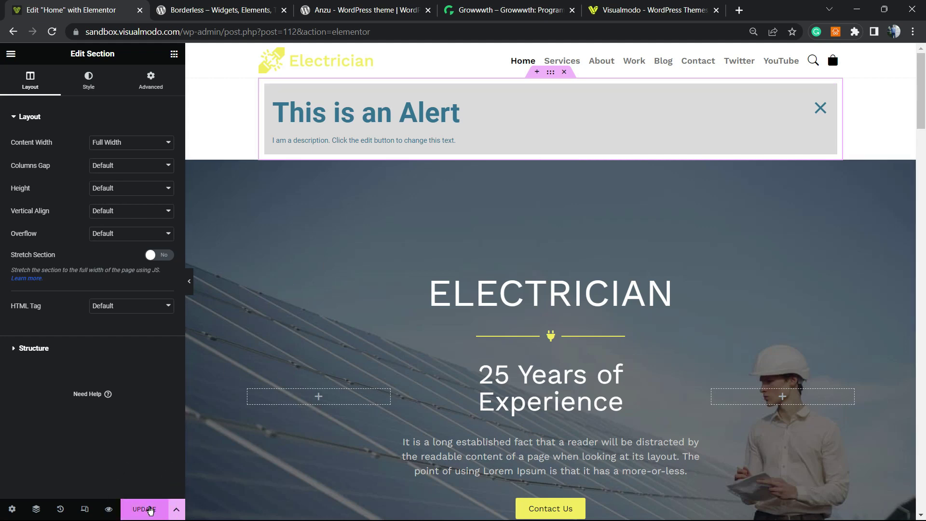
{"action": "left_click", "coordinate": [150, 510]}
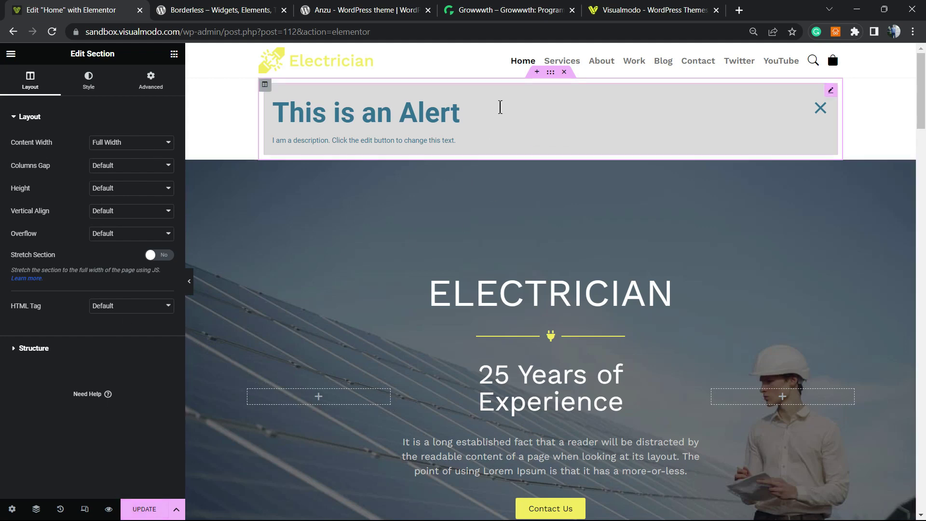
- Select the Alert widget and review its title and description in the Content settings
{"action": "left_click", "coordinate": [500, 107]}
{"action": "double_click", "coordinate": [377, 122]}
{"action": "left_click", "coordinate": [377, 123]}
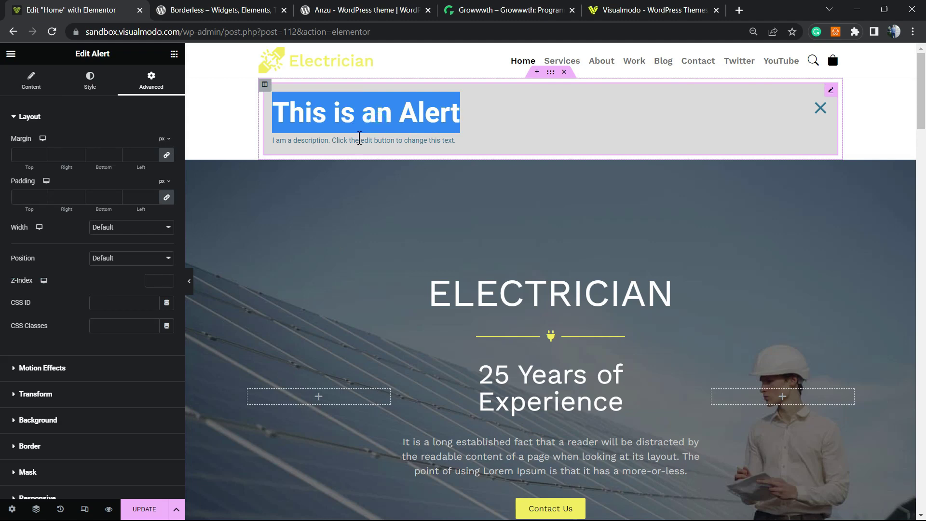
{"action": "triple_click", "coordinate": [360, 139]}
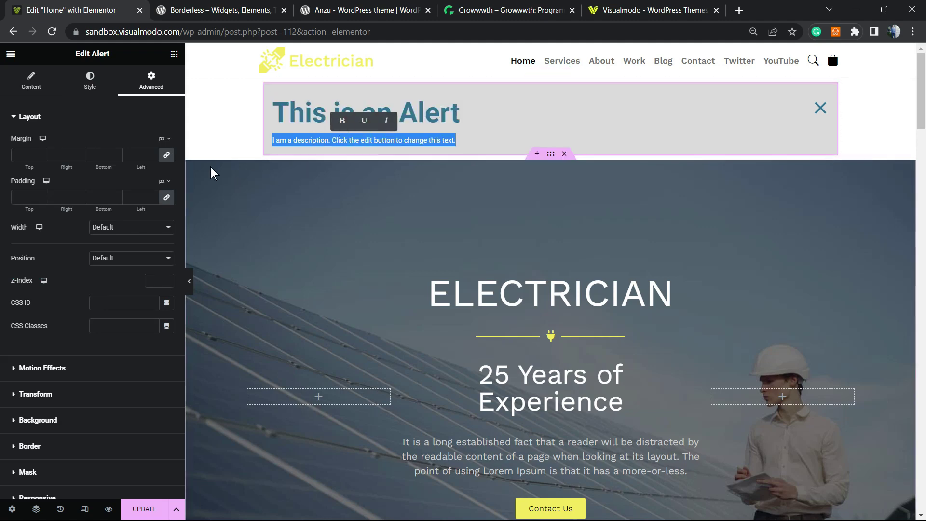
{"action": "left_click", "coordinate": [48, 87]}
{"action": "triple_click", "coordinate": [144, 232]}
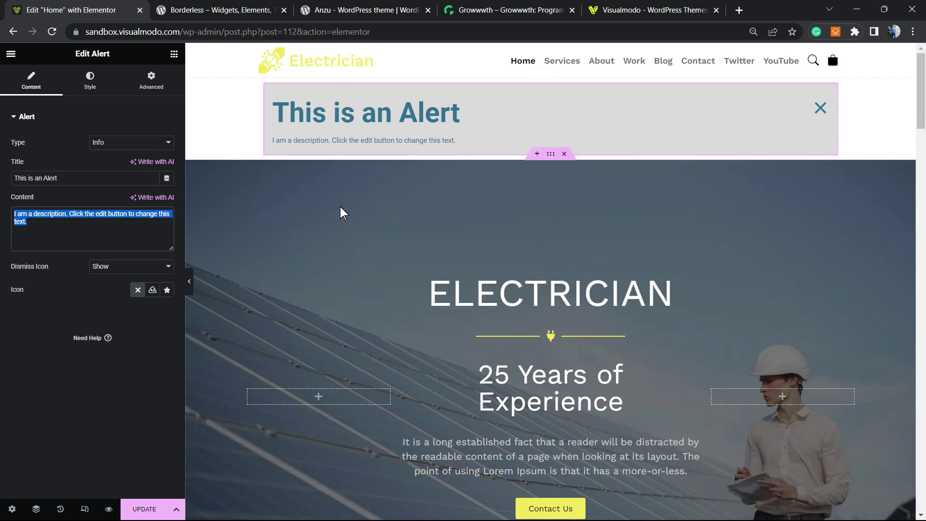
- Switch through the Borderless, Anzu and Growwwth browser tabs
{"action": "left_click", "coordinate": [220, 10]}
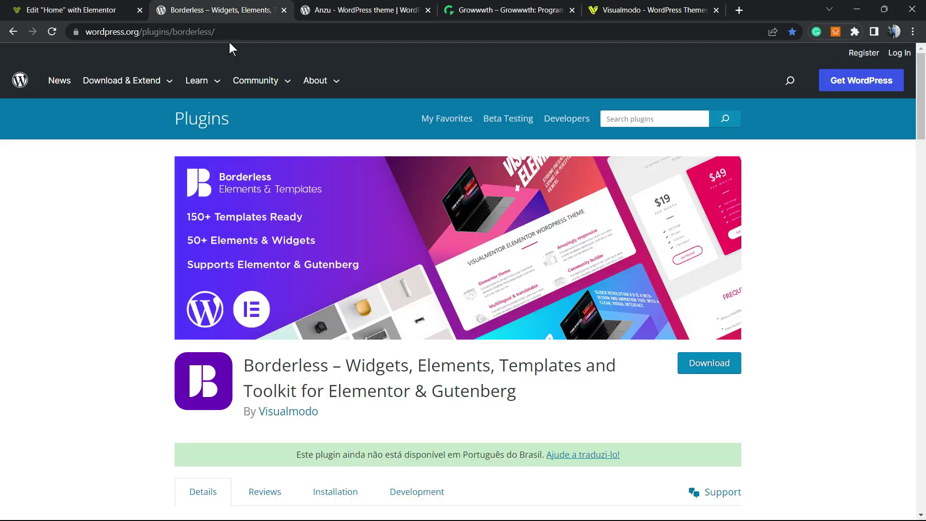
{"action": "left_click", "coordinate": [367, 9]}
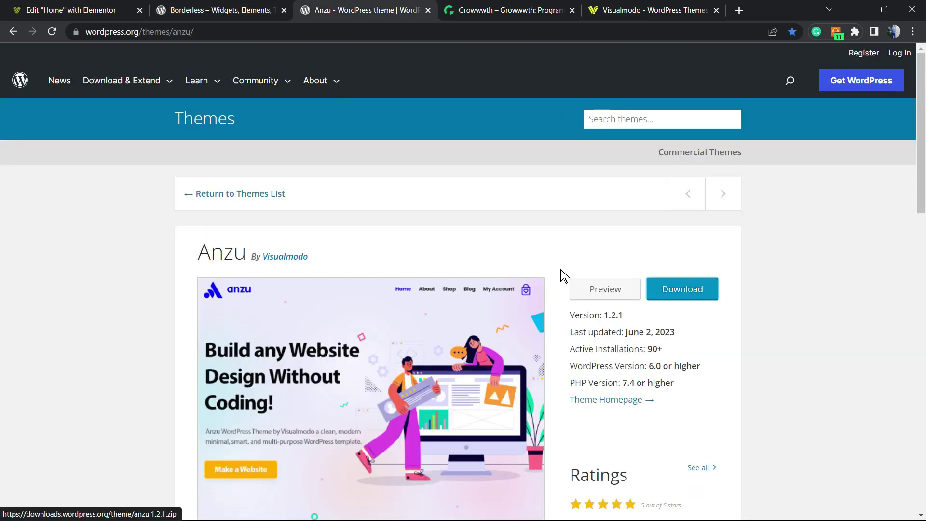
{"action": "left_click", "coordinate": [507, 10]}
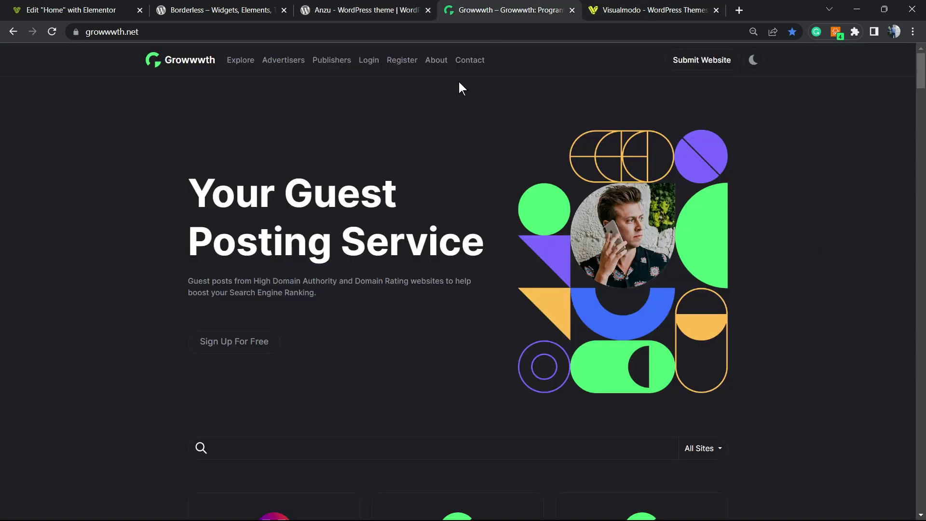
- Scroll through the Growwwth homepage, then switch to the Visualmodo tab with Ctrl+Tab
{"action": "scroll", "coordinate": [335, 192], "scroll_direction": "down", "scroll_amount": 8}
{"action": "scroll", "coordinate": [335, 192], "scroll_direction": "up", "scroll_amount": 8}
{"action": "key", "text": "ctrl+Tab"}
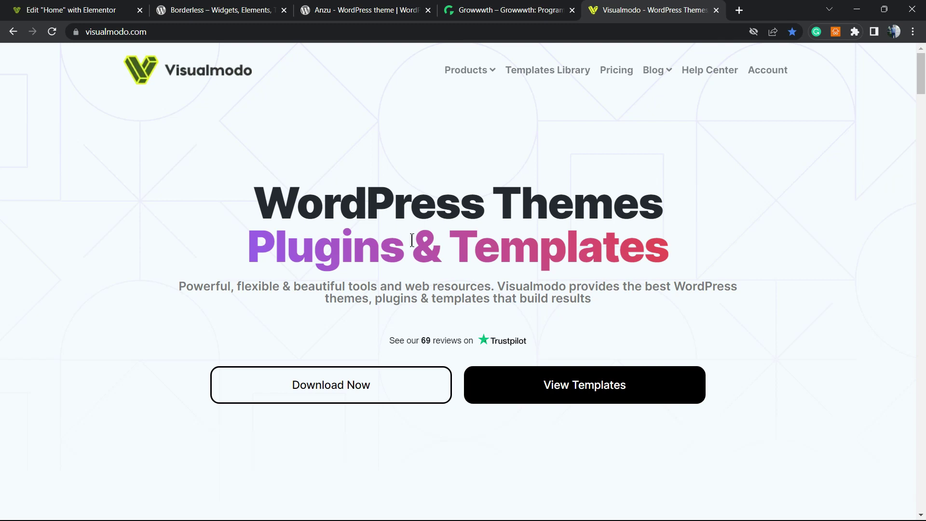
- Open Visualmodo's Templates Library and scroll down through the template grid
{"action": "left_click", "coordinate": [558, 71]}
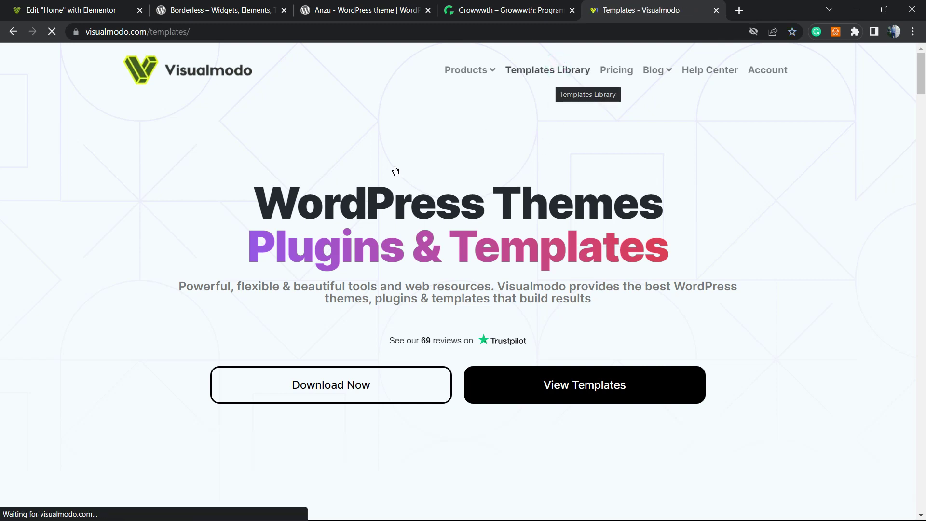
{"action": "scroll", "coordinate": [425, 241], "scroll_direction": "down", "scroll_amount": 5}
{"action": "scroll", "coordinate": [424, 241], "scroll_direction": "down", "scroll_amount": 15}
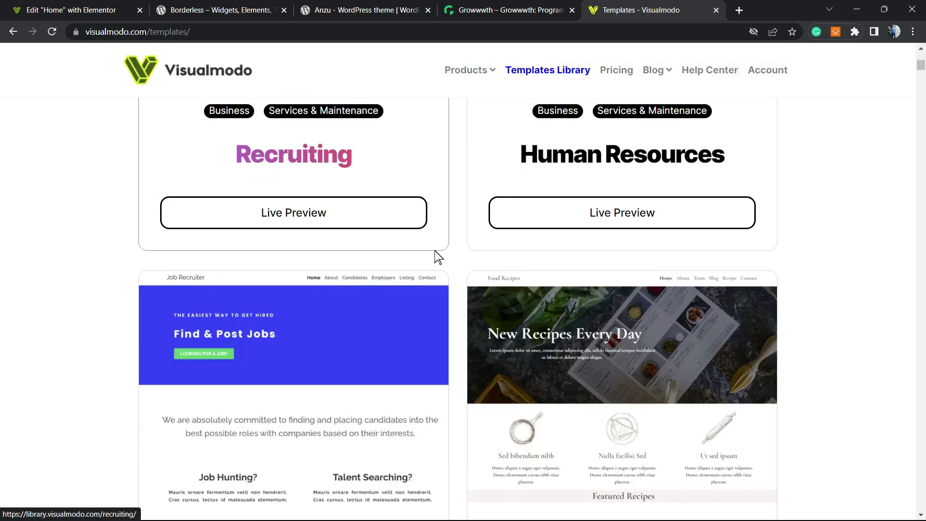
{"action": "scroll", "coordinate": [450, 268], "scroll_direction": "down", "scroll_amount": 10}
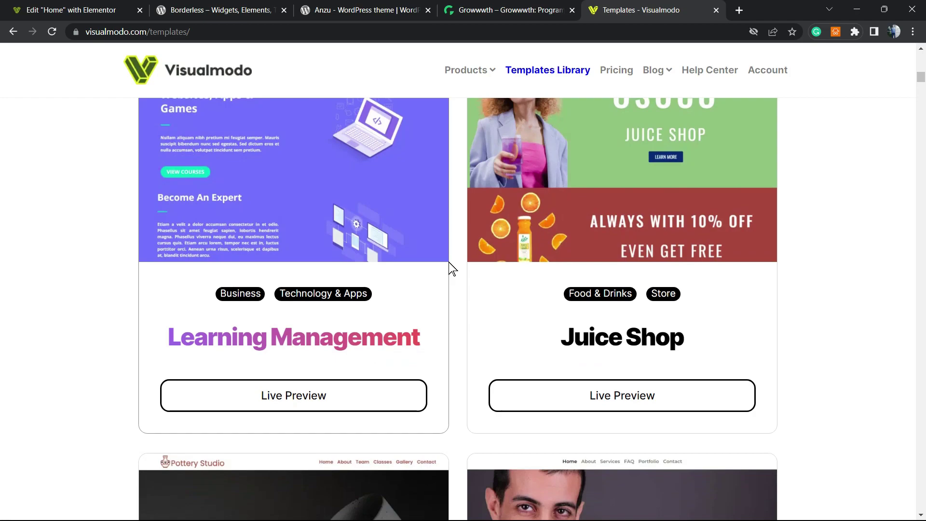
{"action": "scroll", "coordinate": [450, 268], "scroll_direction": "down", "scroll_amount": 15}
{"action": "scroll", "coordinate": [463, 280], "scroll_direction": "down", "scroll_amount": 20}
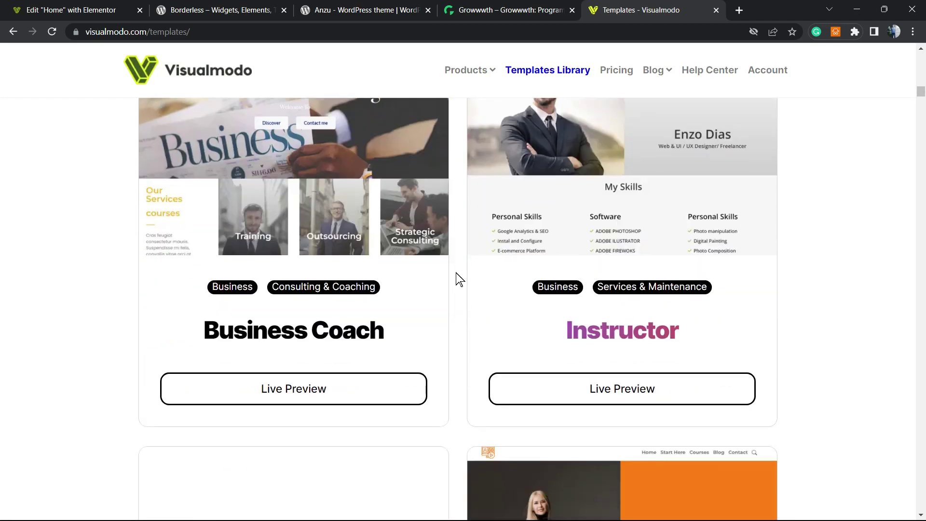
{"action": "scroll", "coordinate": [457, 275], "scroll_direction": "down", "scroll_amount": 20}
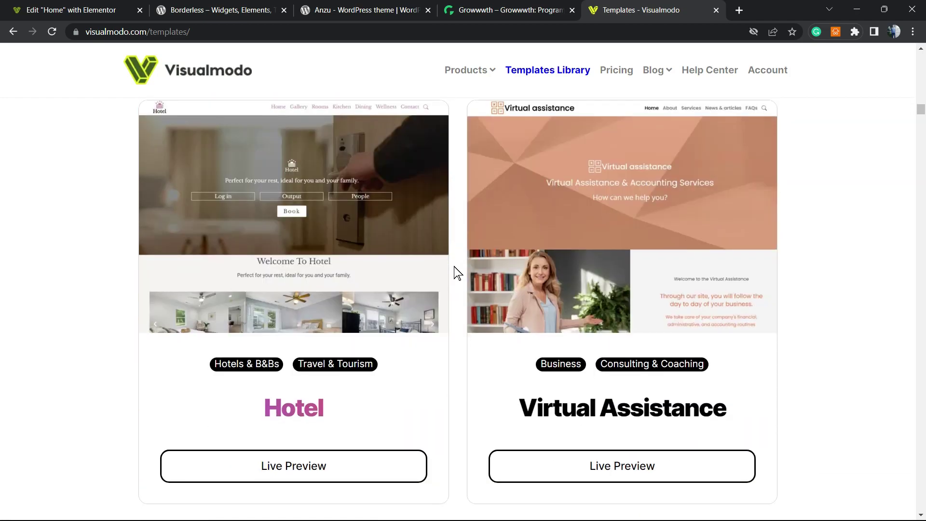
{"action": "scroll", "coordinate": [458, 273], "scroll_direction": "down", "scroll_amount": 20}
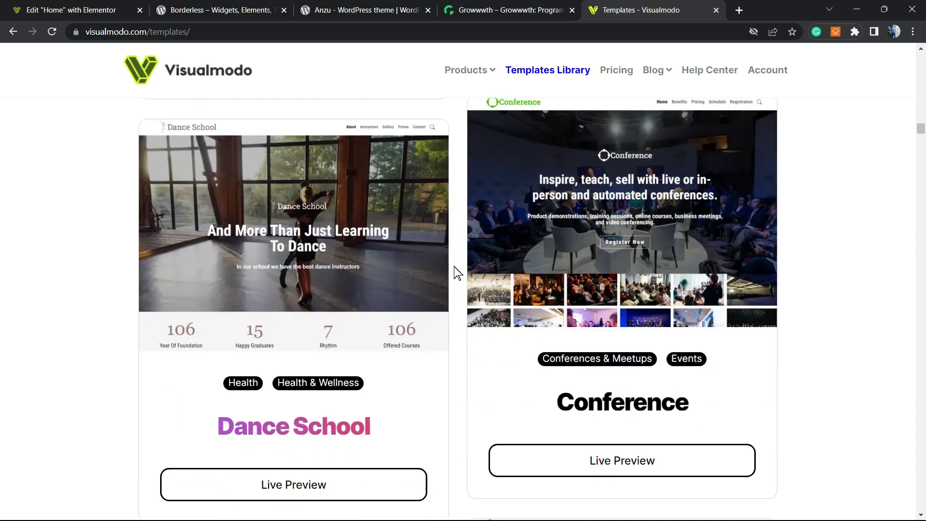
{"action": "scroll", "coordinate": [457, 273], "scroll_direction": "down", "scroll_amount": 20}
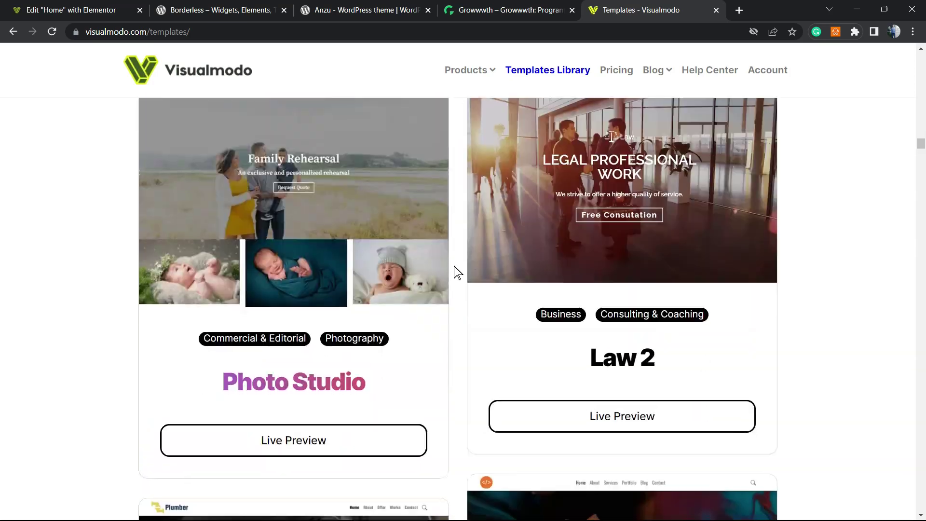
{"action": "scroll", "coordinate": [458, 273], "scroll_direction": "down", "scroll_amount": 6}
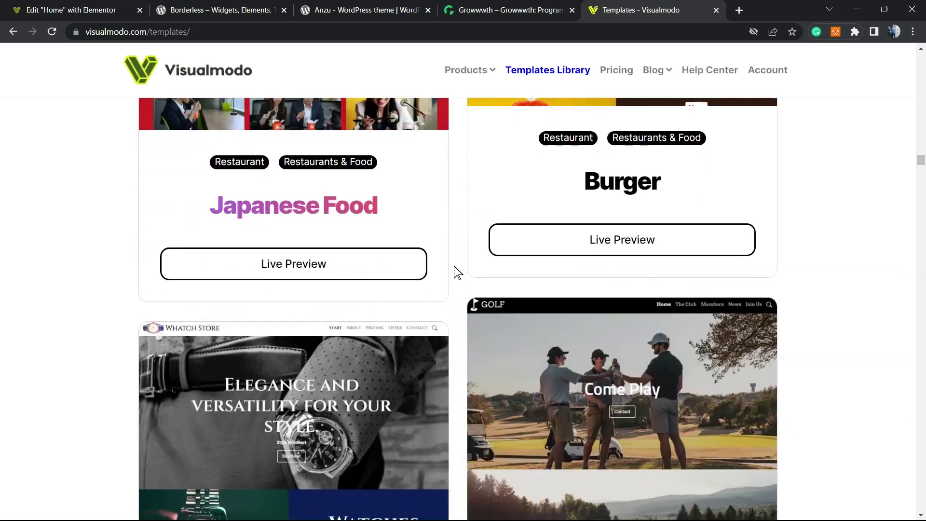